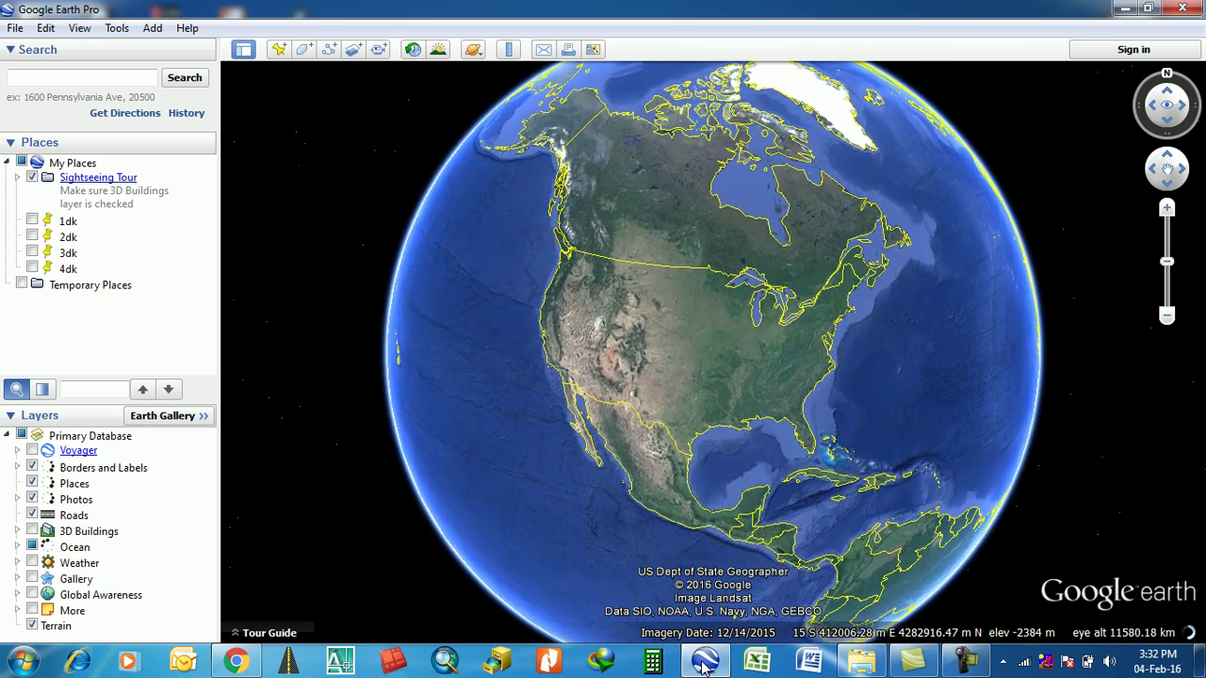
Step: Open the 'decimal degree co-ordinates' file from the Google Earth folder in Excel
mouse_move(705, 661)
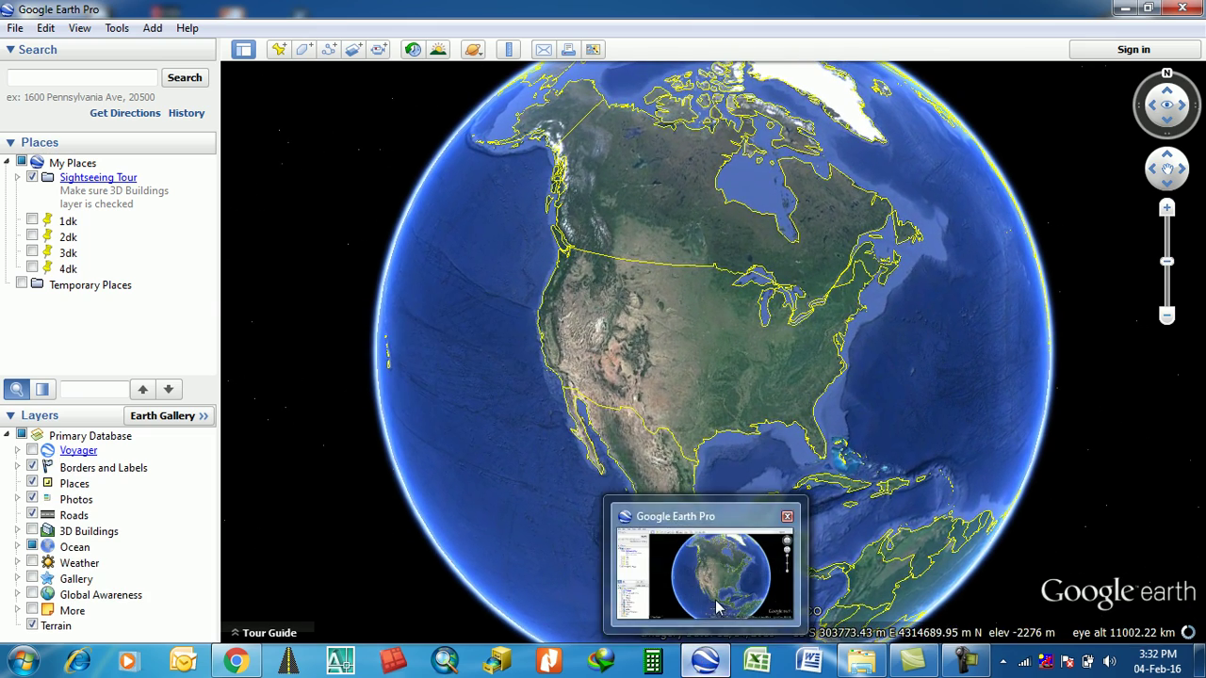
left_click(768, 434)
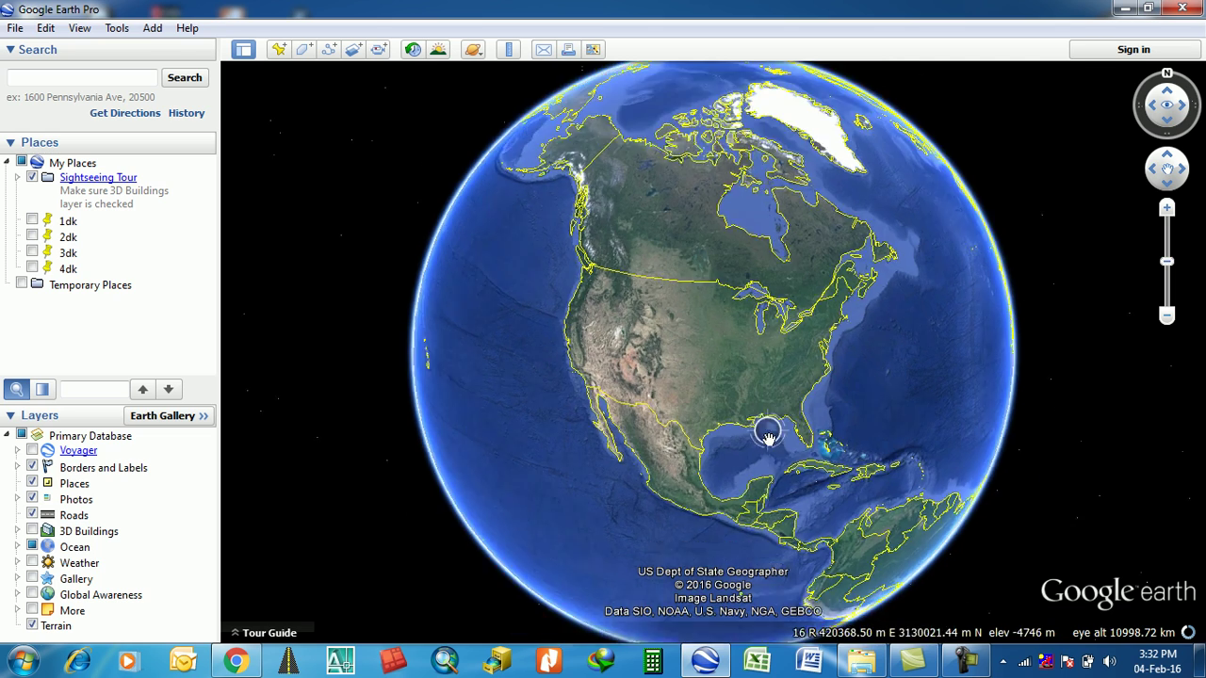
left_click(860, 663)
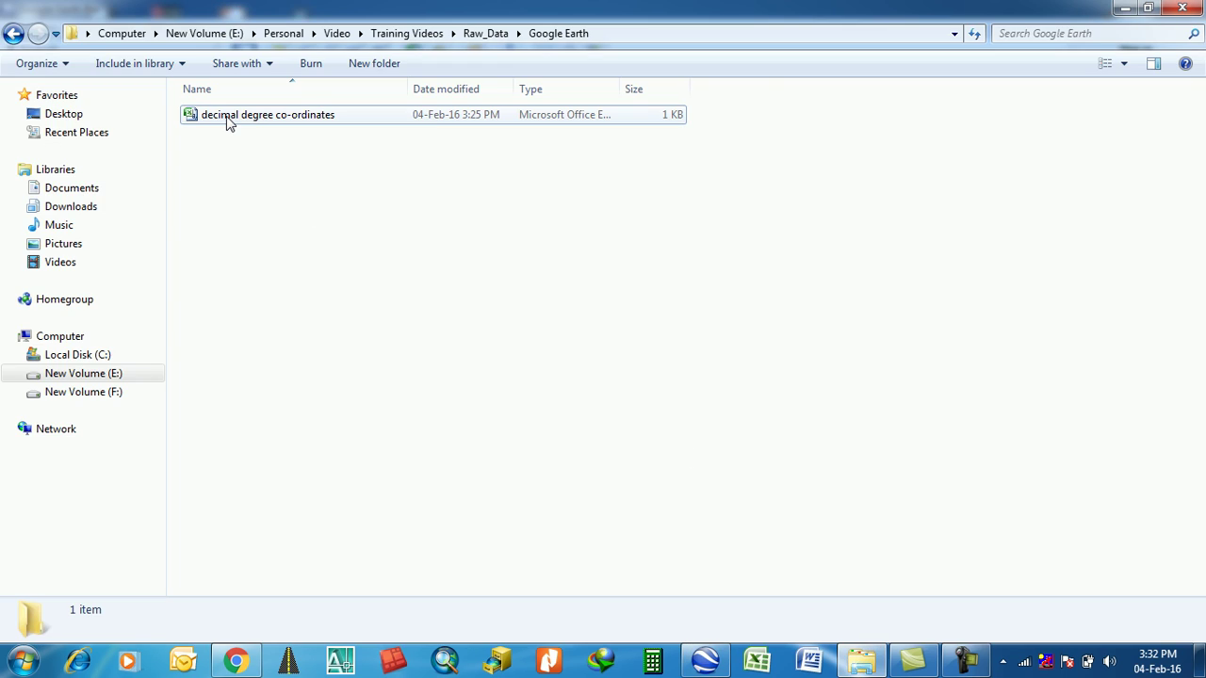
double_click(252, 116)
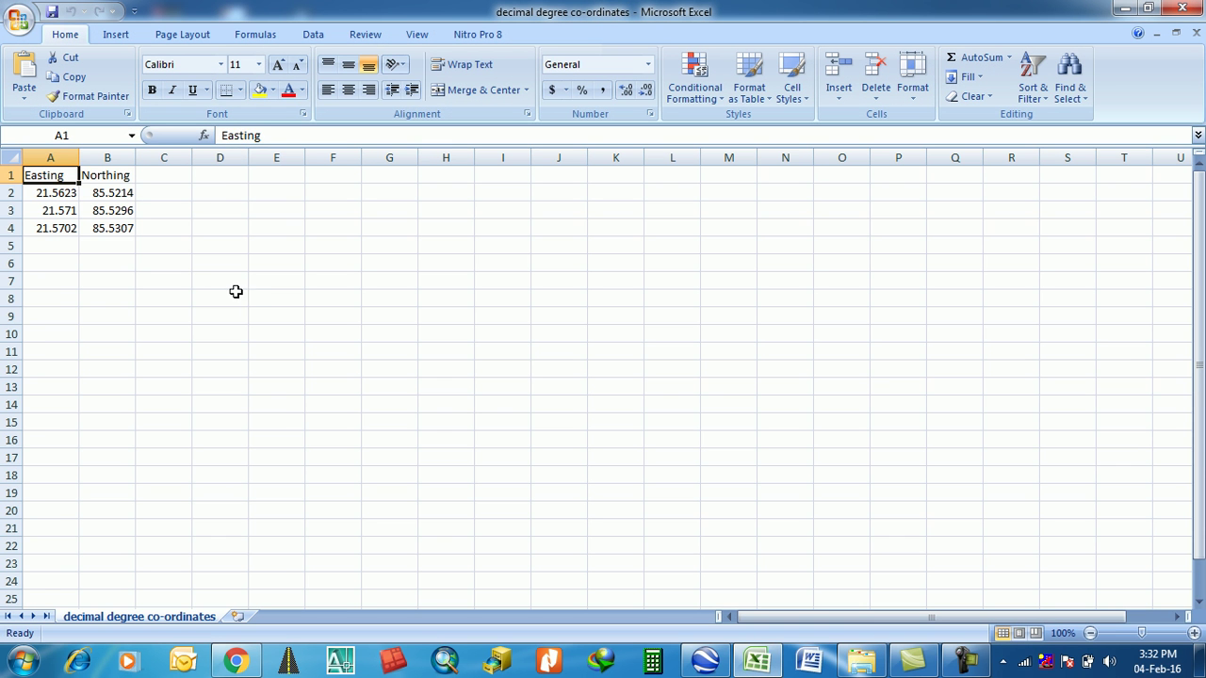
left_click(262, 316)
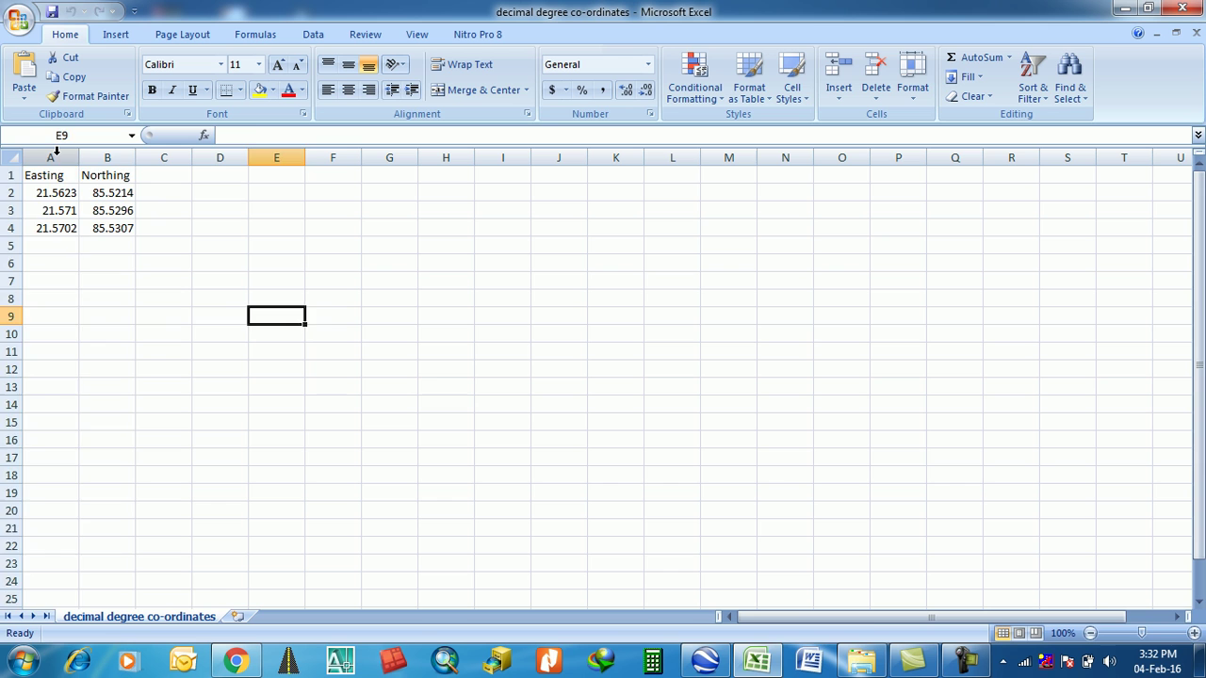
left_click_drag(57, 151, 100, 153)
left_click(38, 177)
left_click(107, 175)
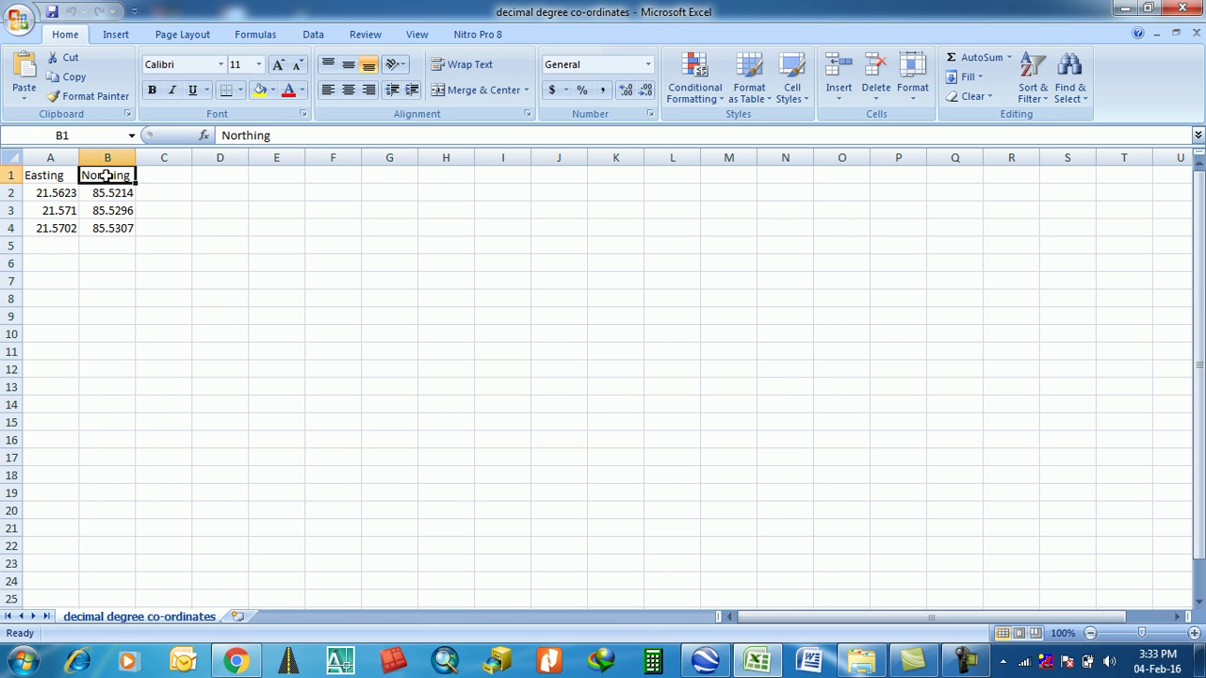
left_click_drag(149, 256, 107, 226)
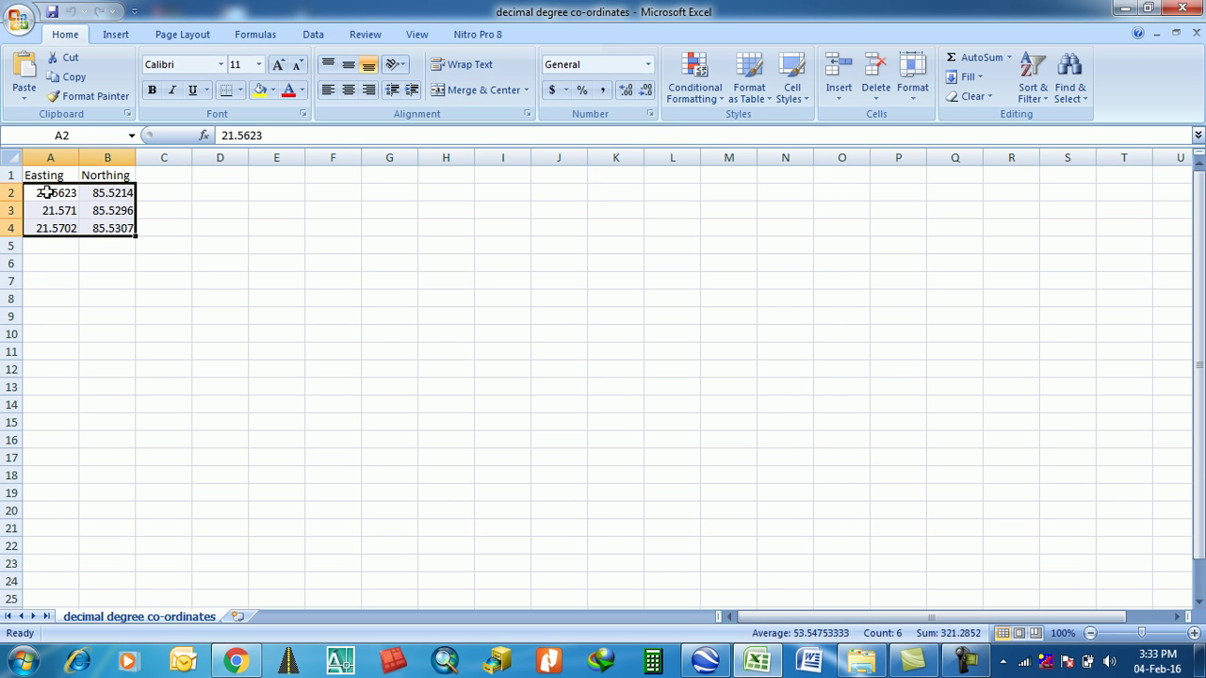
left_click(45, 192)
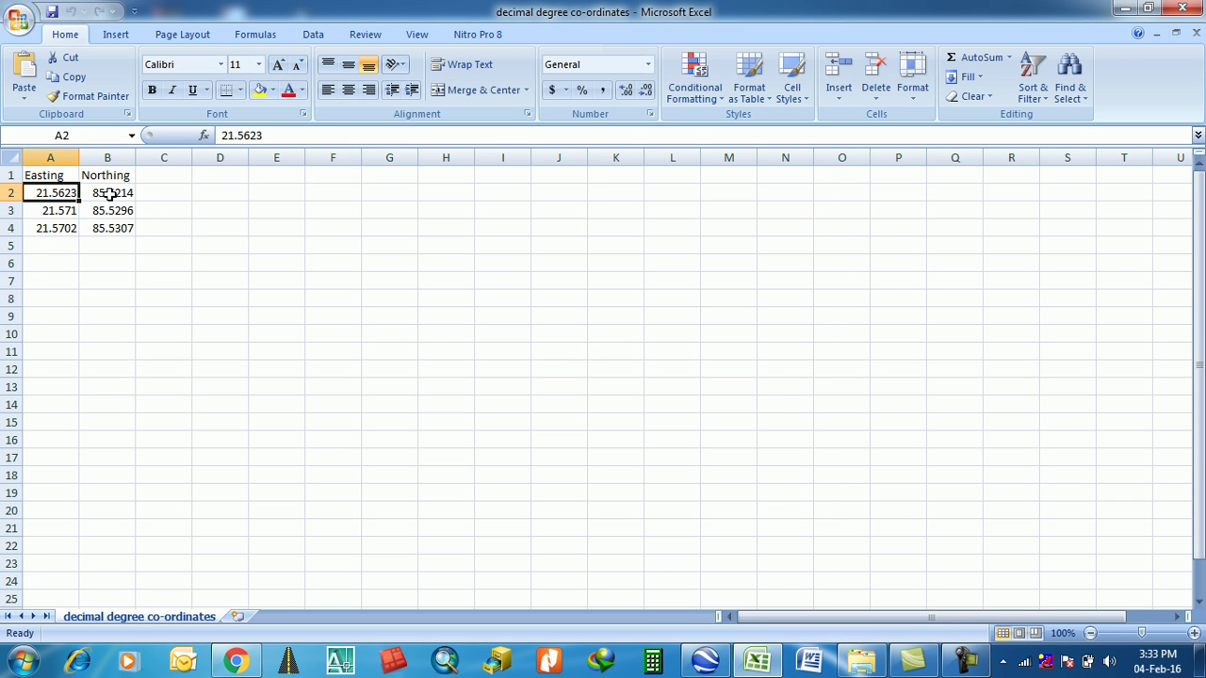
left_click(108, 193)
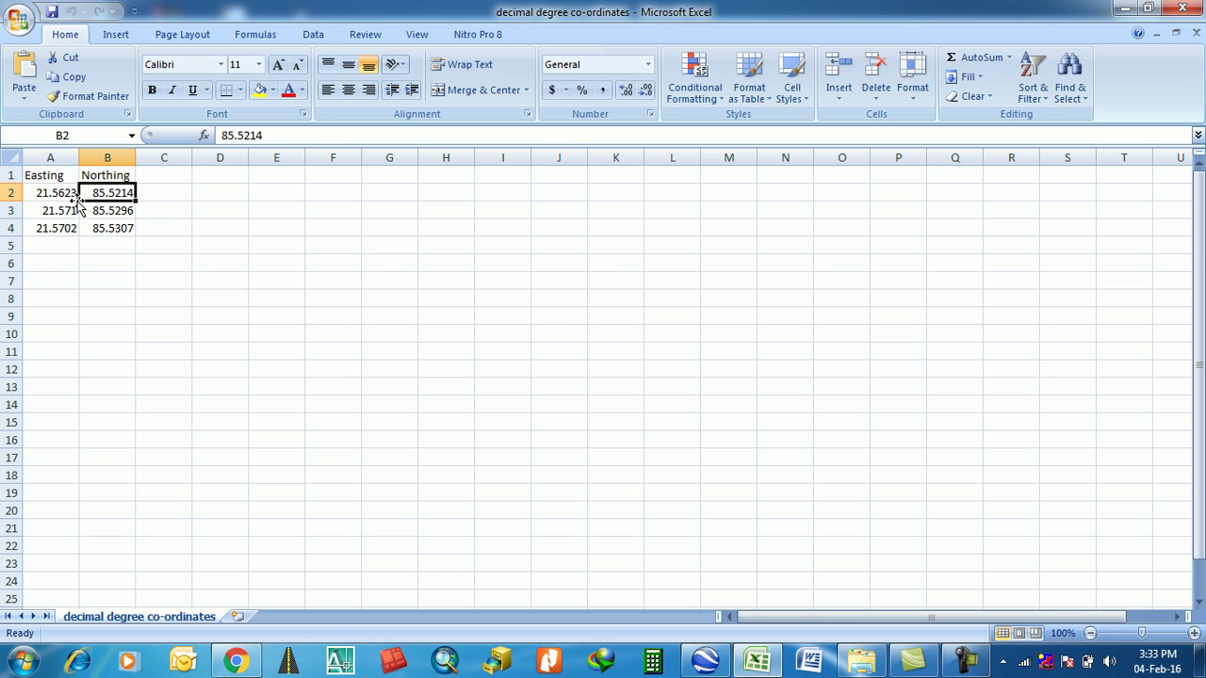
left_click_drag(43, 191, 104, 232)
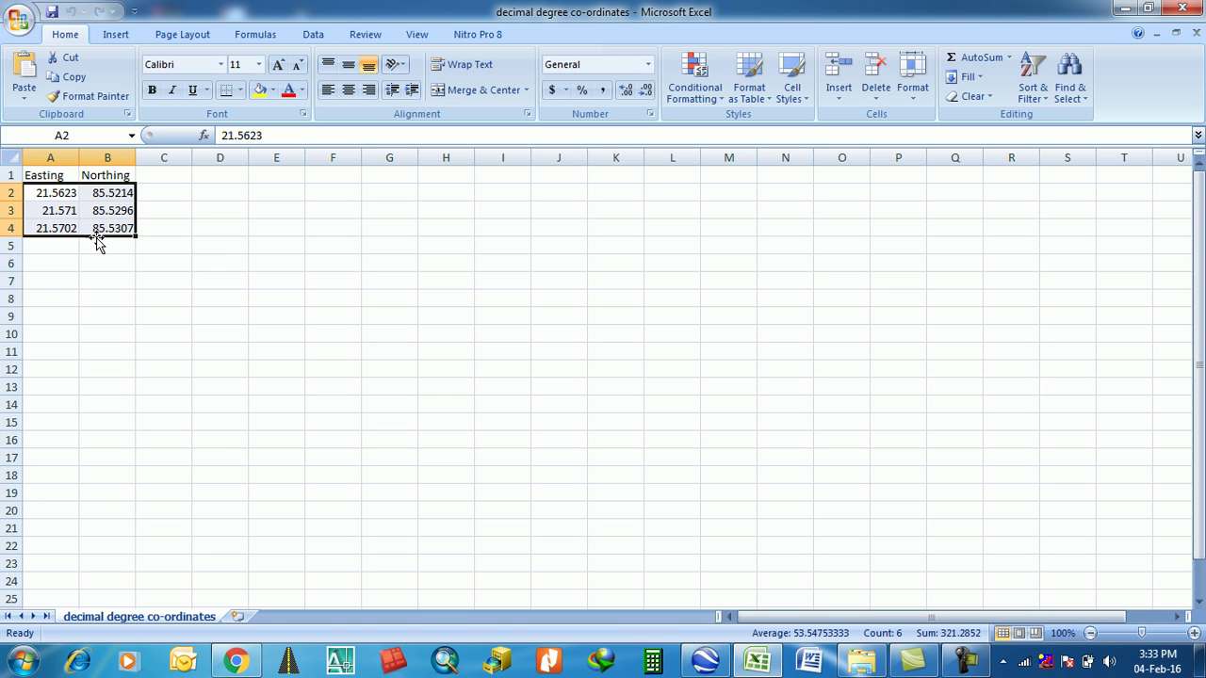
left_click(161, 248)
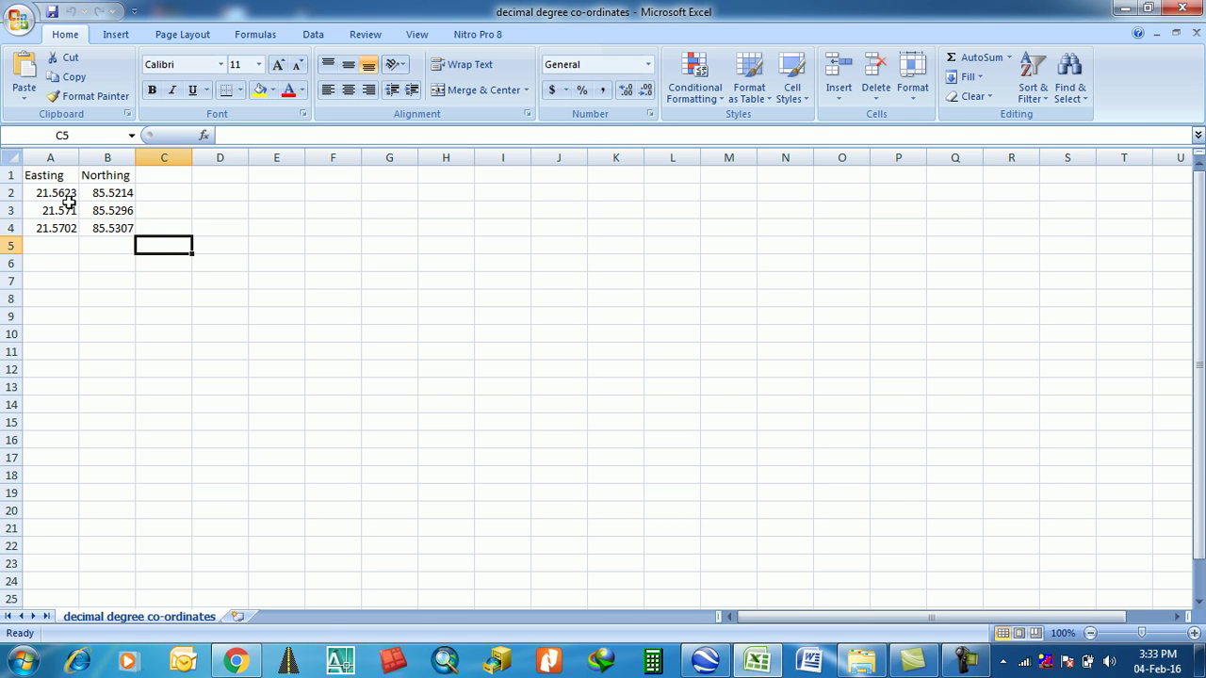
left_click_drag(52, 196, 95, 233)
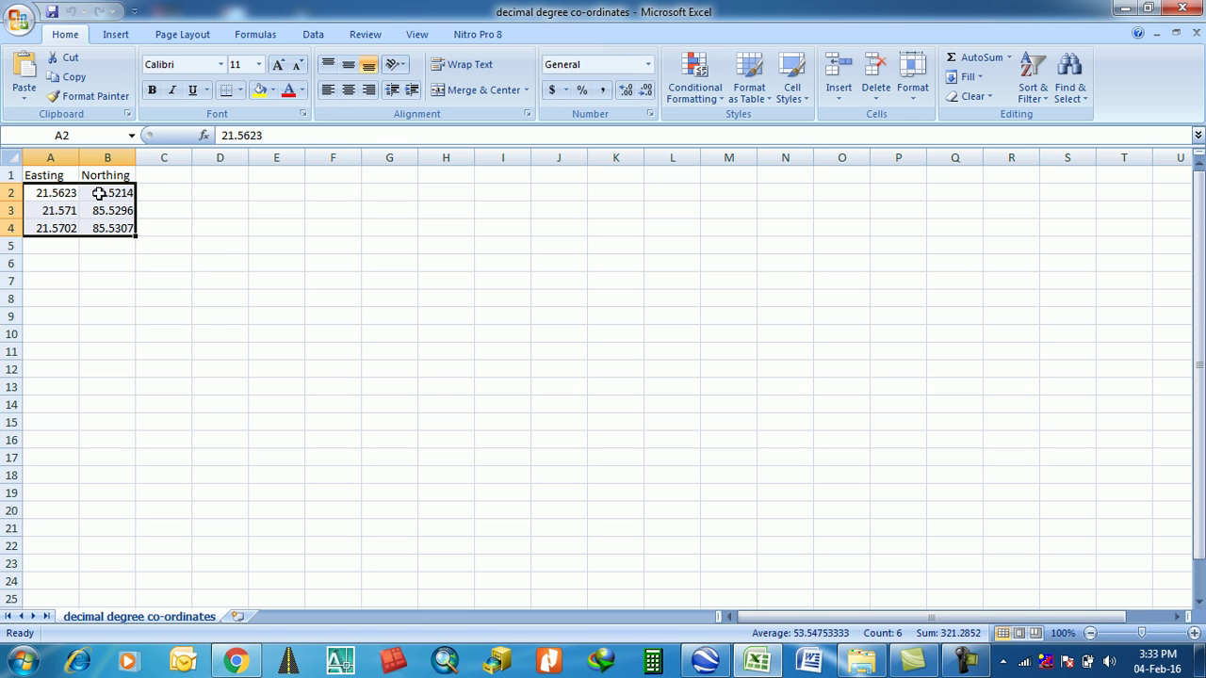
left_click(176, 204)
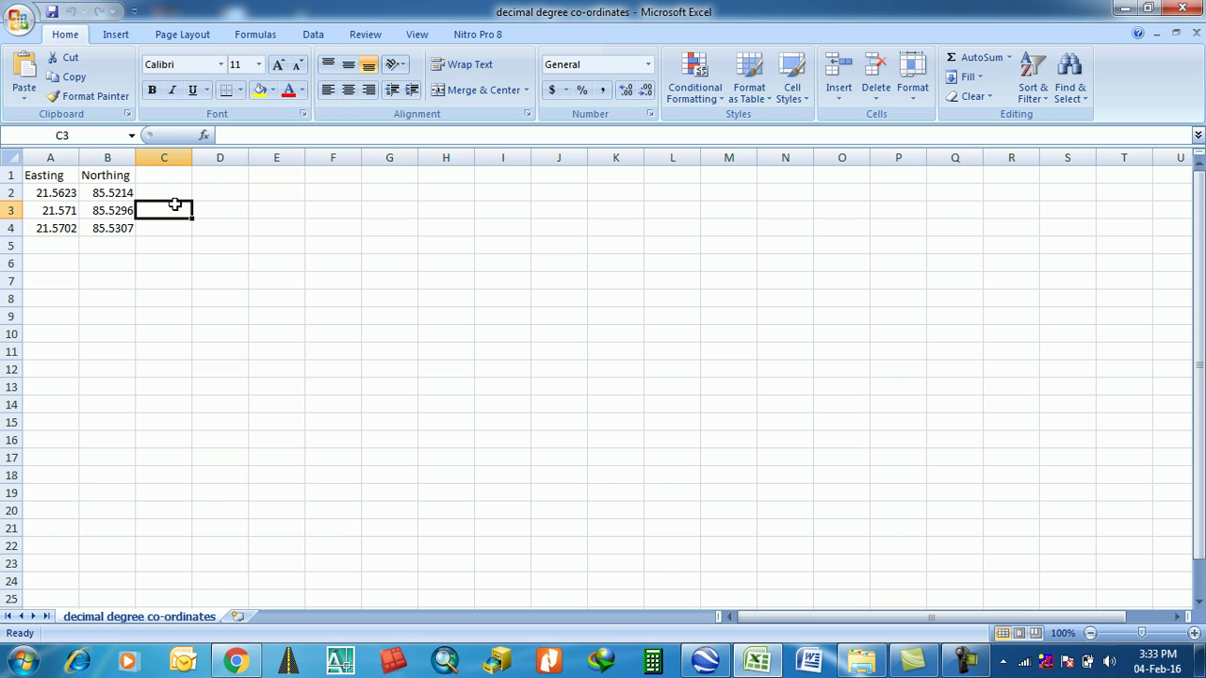
Step: Save the coordinates sheet as CSV (Comma delimited), replacing the existing file and keeping CSV format
left_click(19, 19)
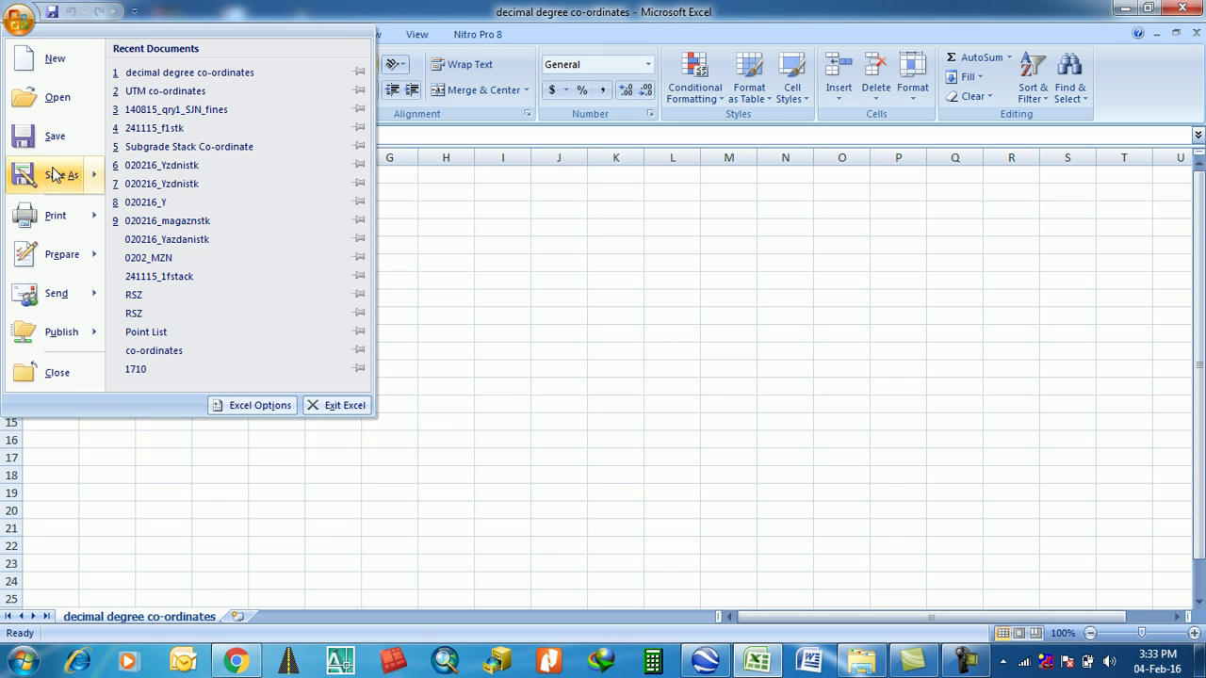
mouse_move(57, 175)
left_click(189, 84)
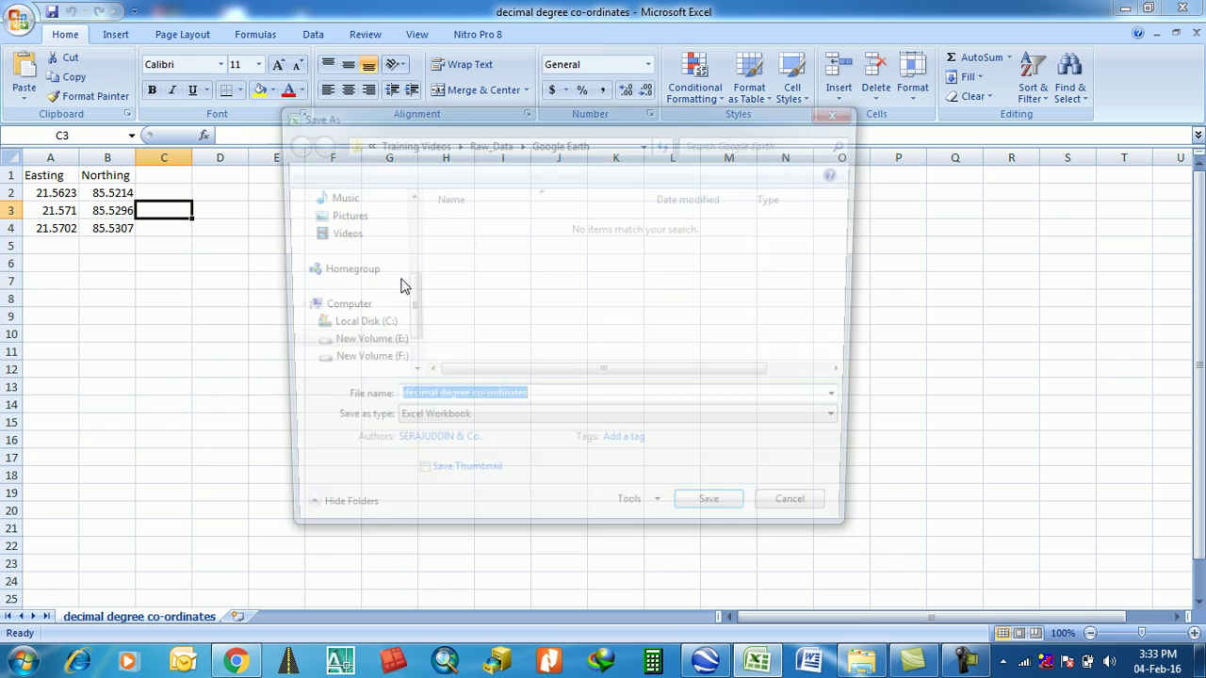
left_click(505, 426)
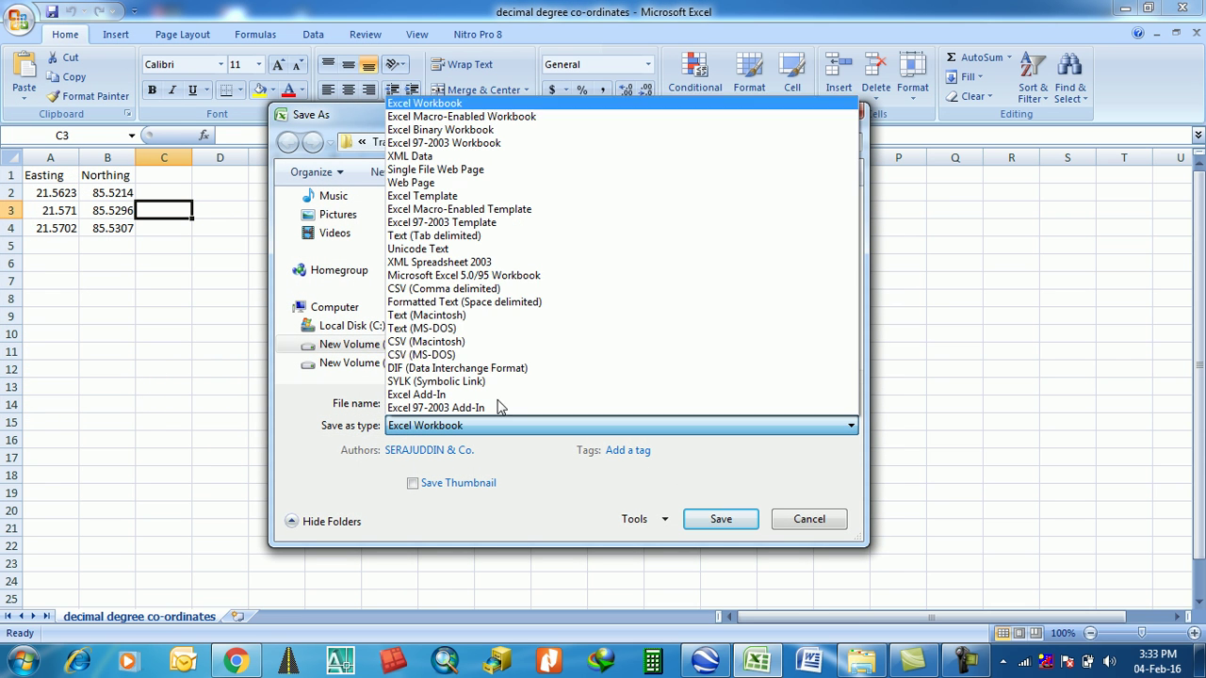
left_click(447, 297)
left_click(446, 298)
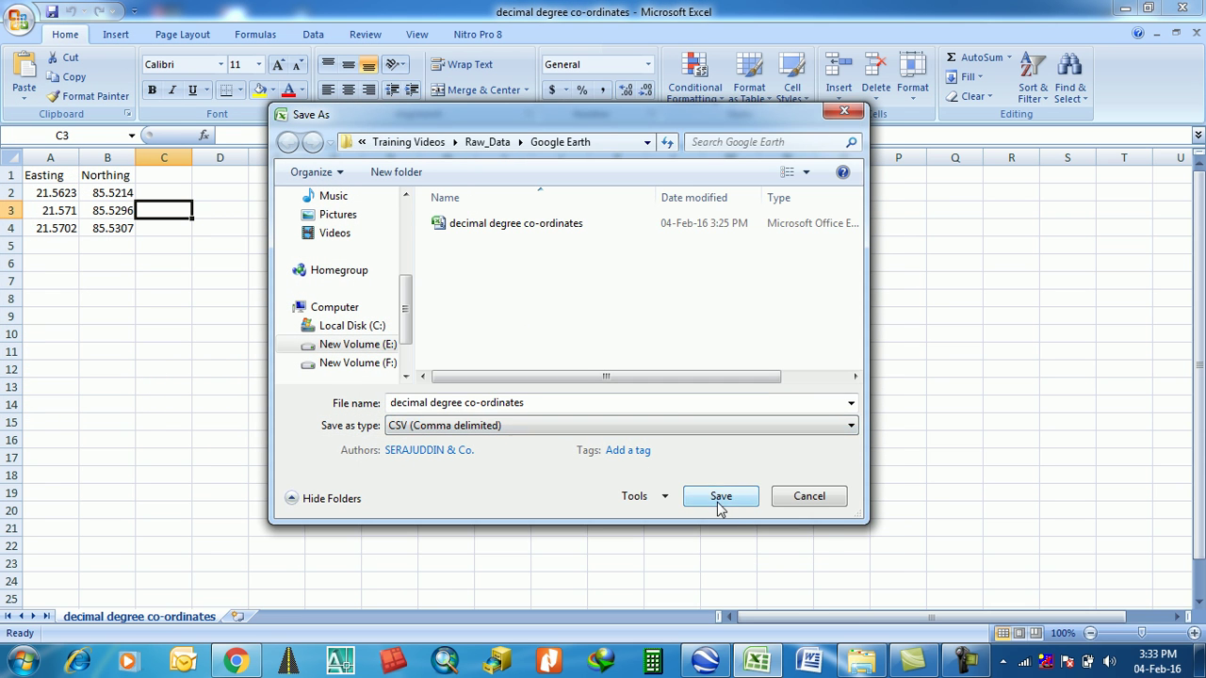
left_click(721, 498)
left_click(649, 344)
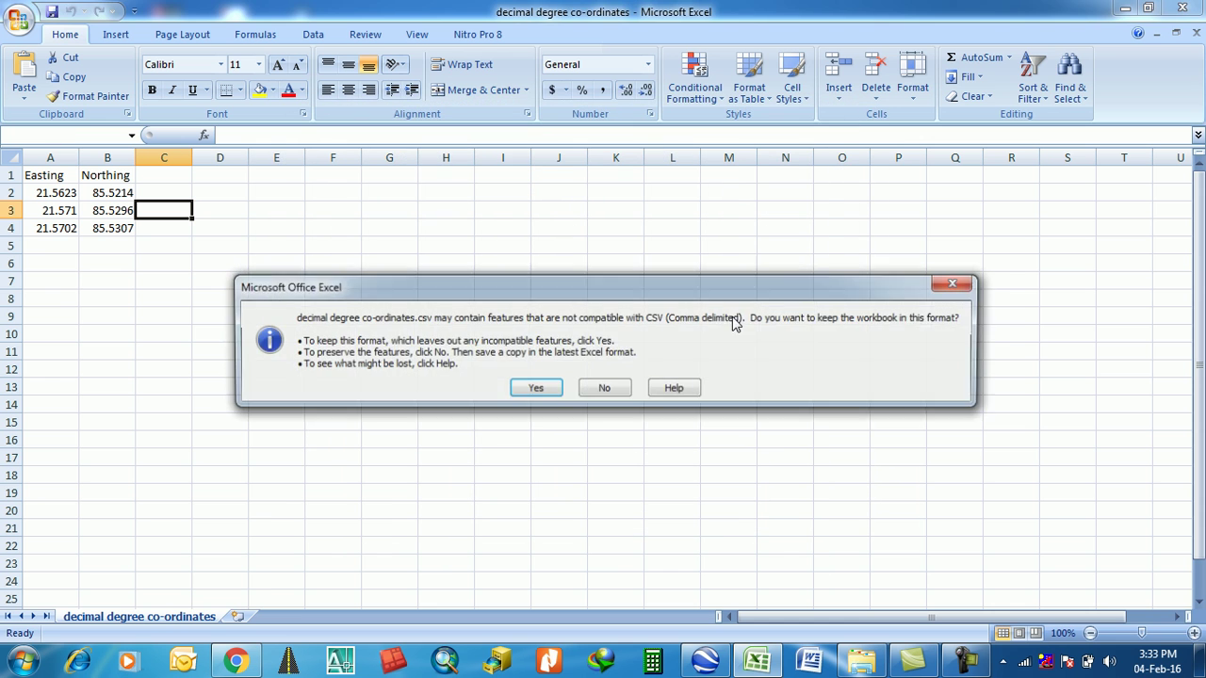
Step: Close Excel without saving again, refresh the folder listing, and return to Google Earth Pro
left_click(536, 387)
left_click(1183, 10)
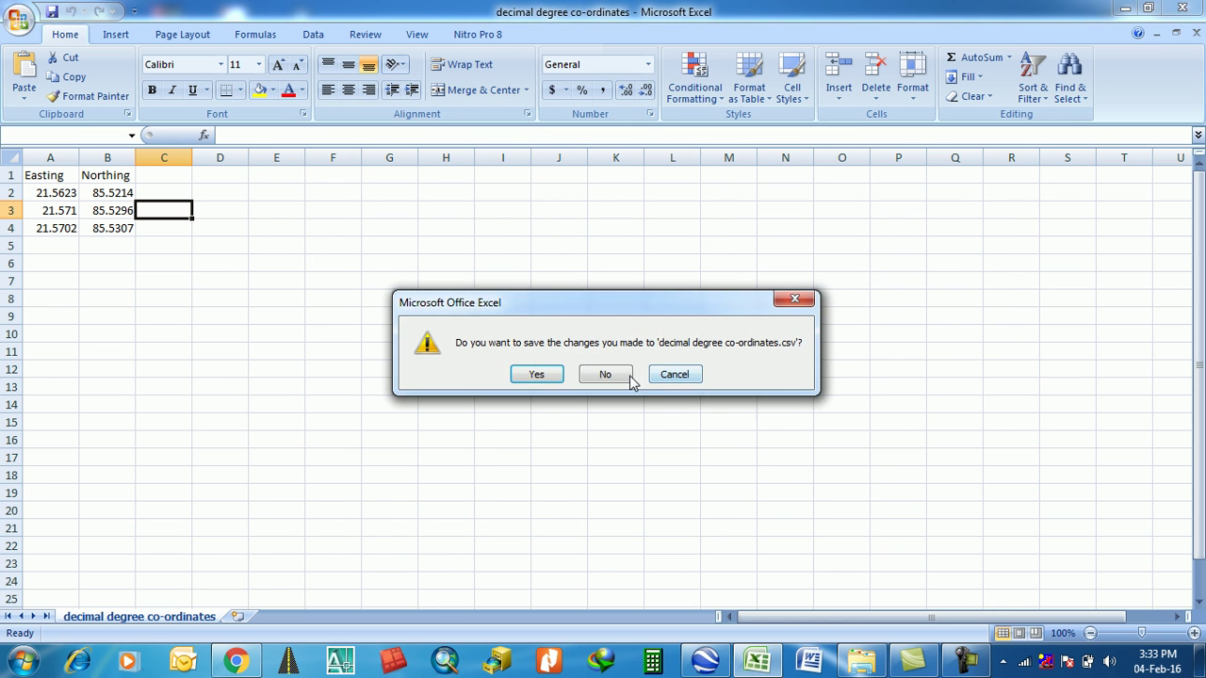
left_click(614, 376)
right_click(527, 272)
left_click(571, 334)
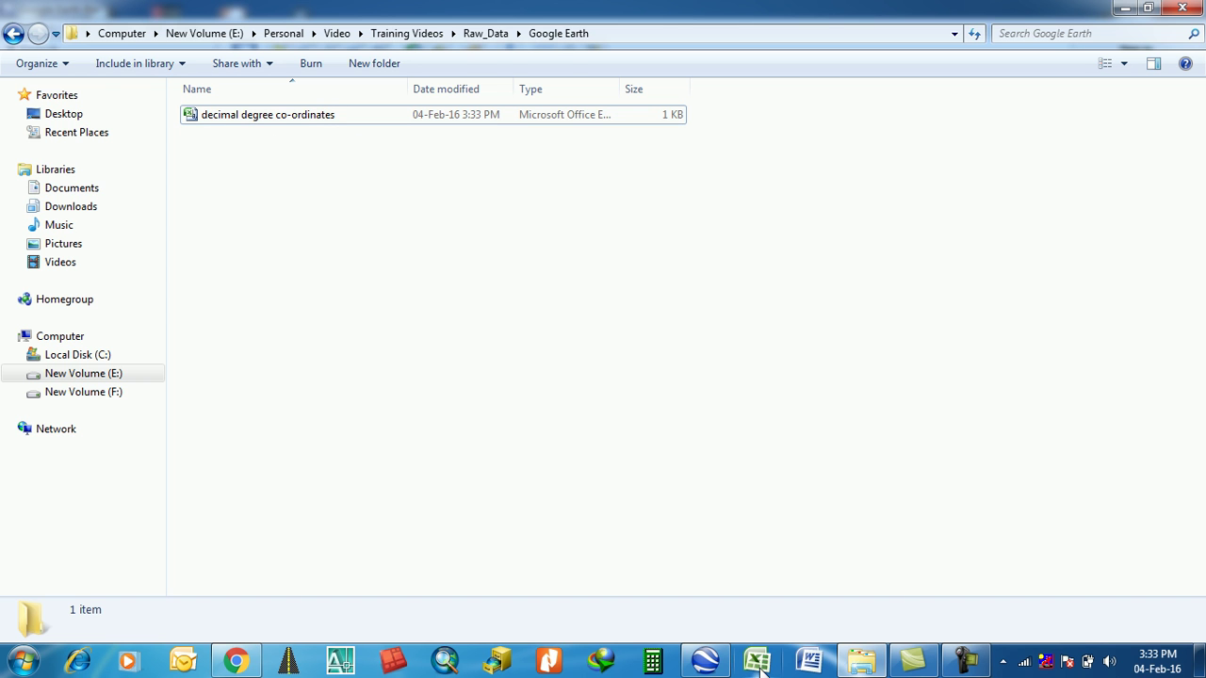
left_click(706, 659)
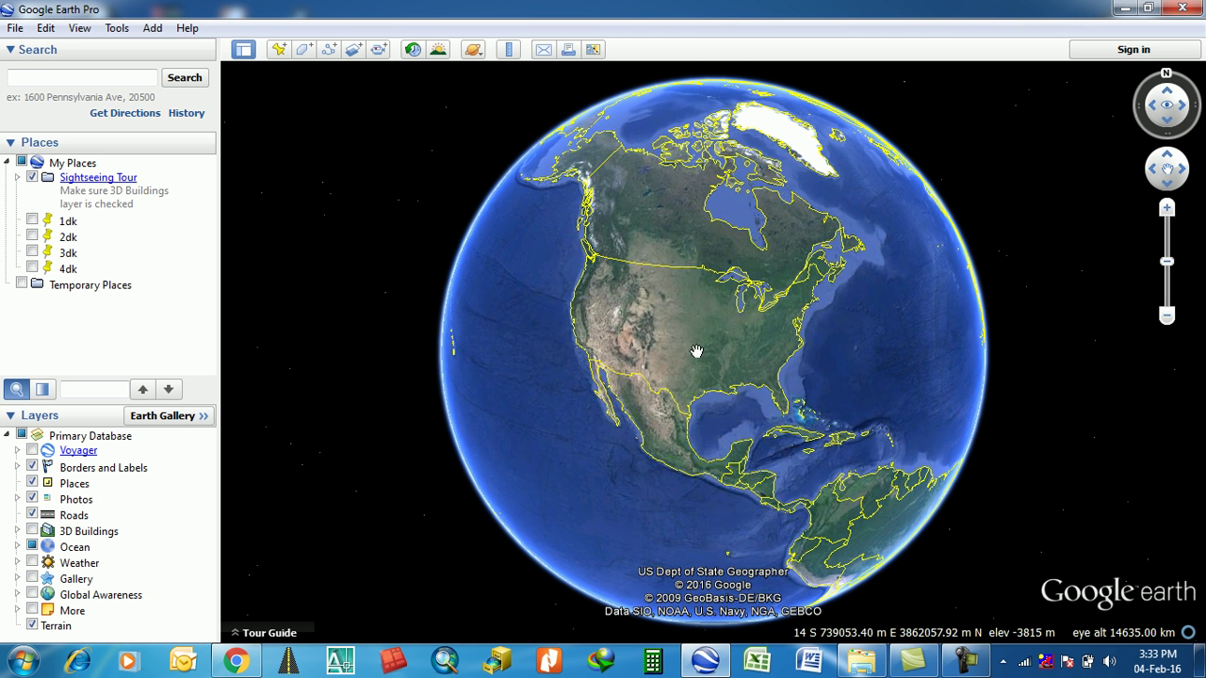
Step: Import 'decimal degree co-ordinates' through File > Import using the Generic Text (*.txt *.csv) filter
left_click(15, 28)
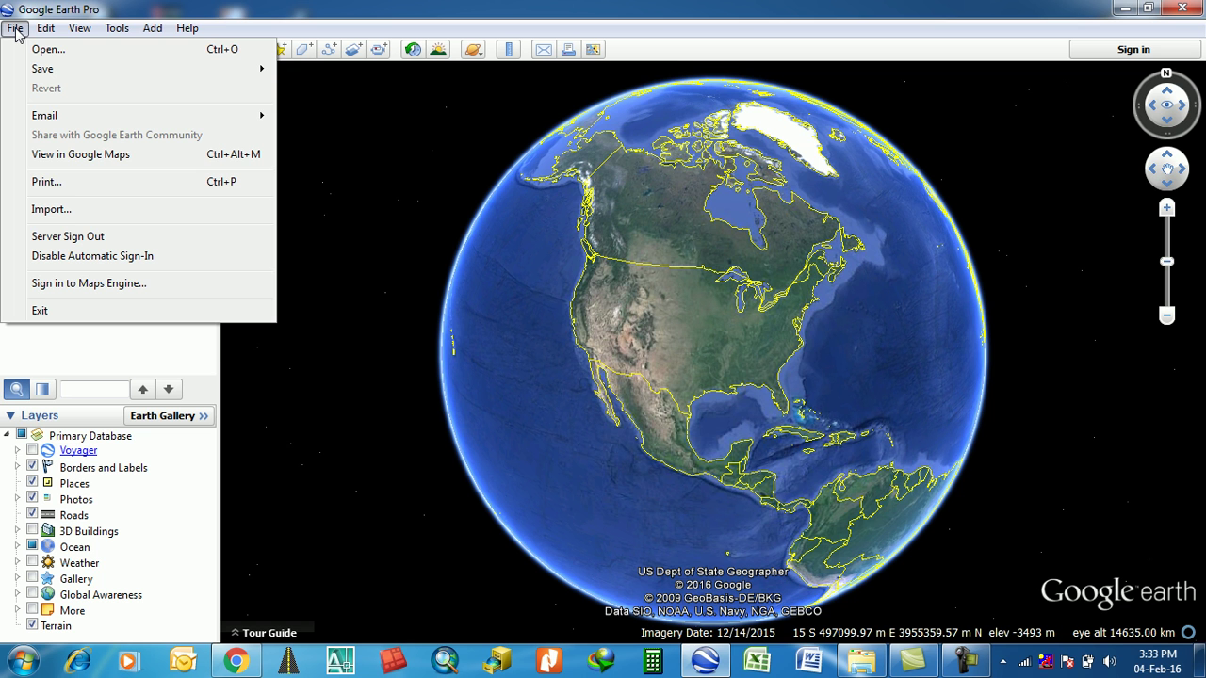
left_click(19, 209)
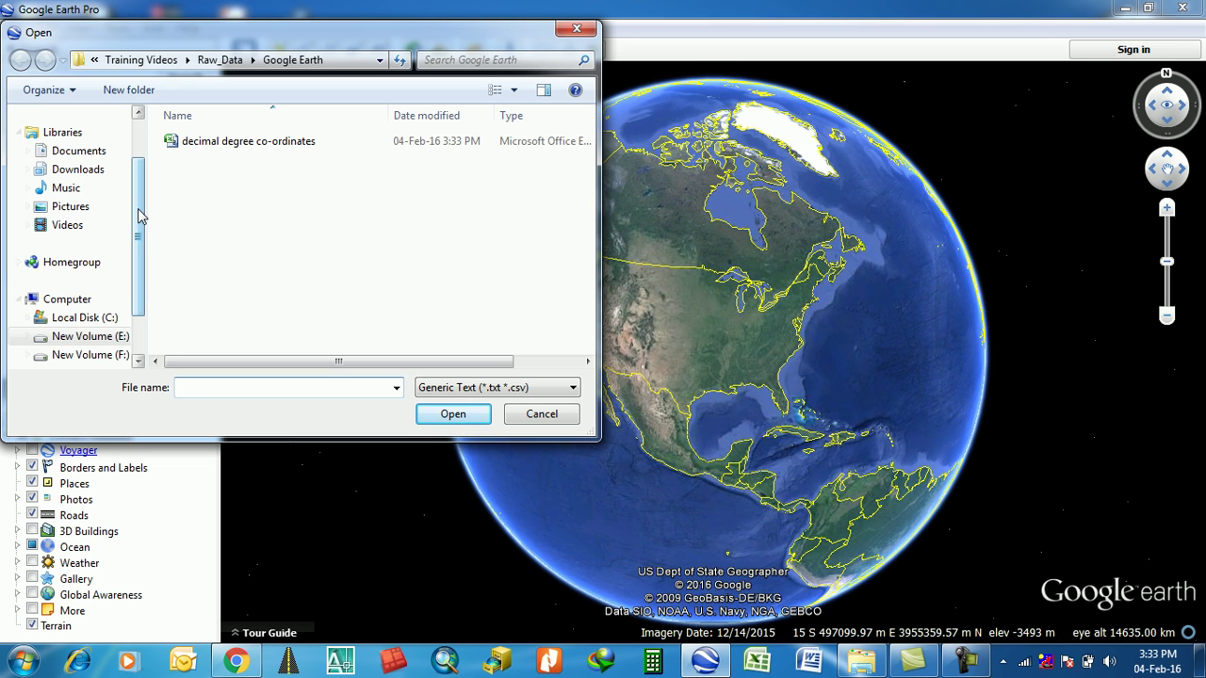
mouse_move(137, 209)
left_mouse_down()
mouse_move(140, 178)
mouse_move(140, 239)
mouse_move(139, 211)
left_mouse_up()
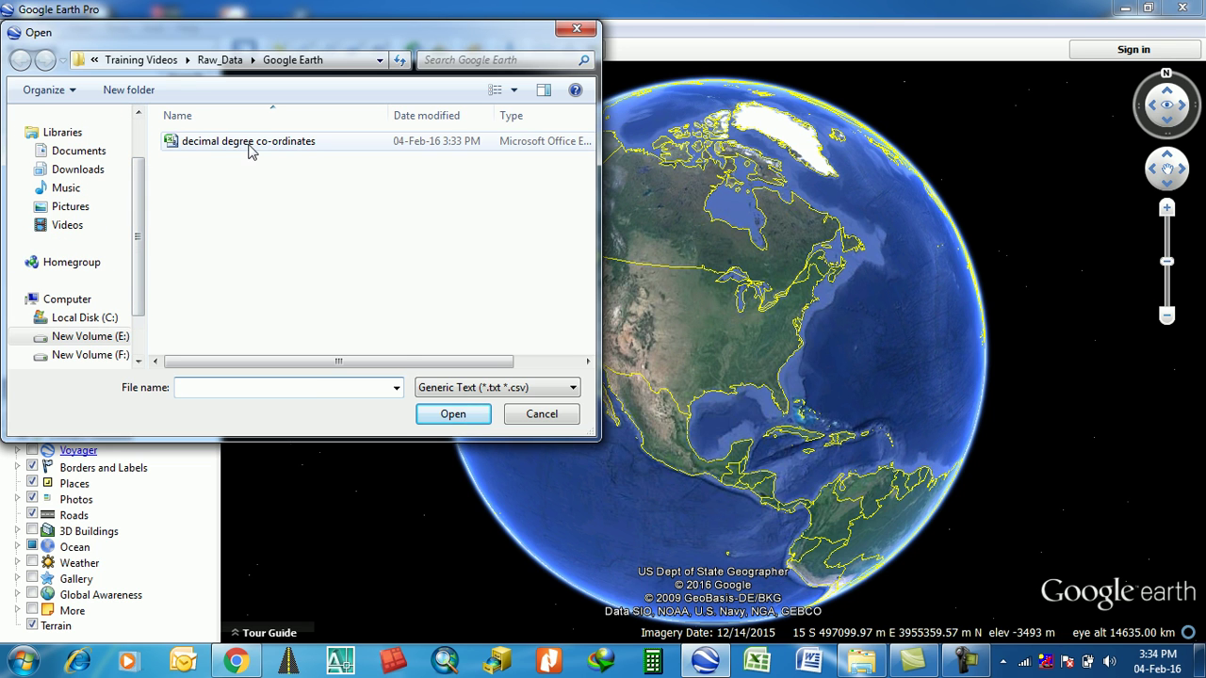
left_click(252, 151)
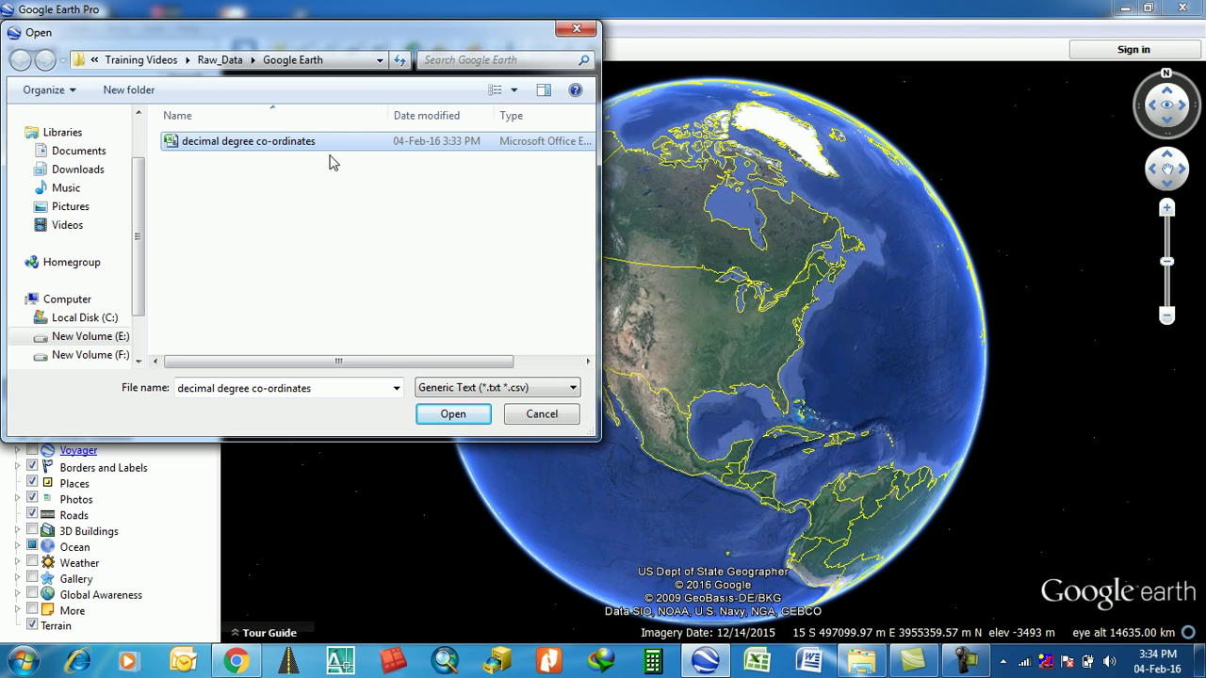
left_click(498, 387)
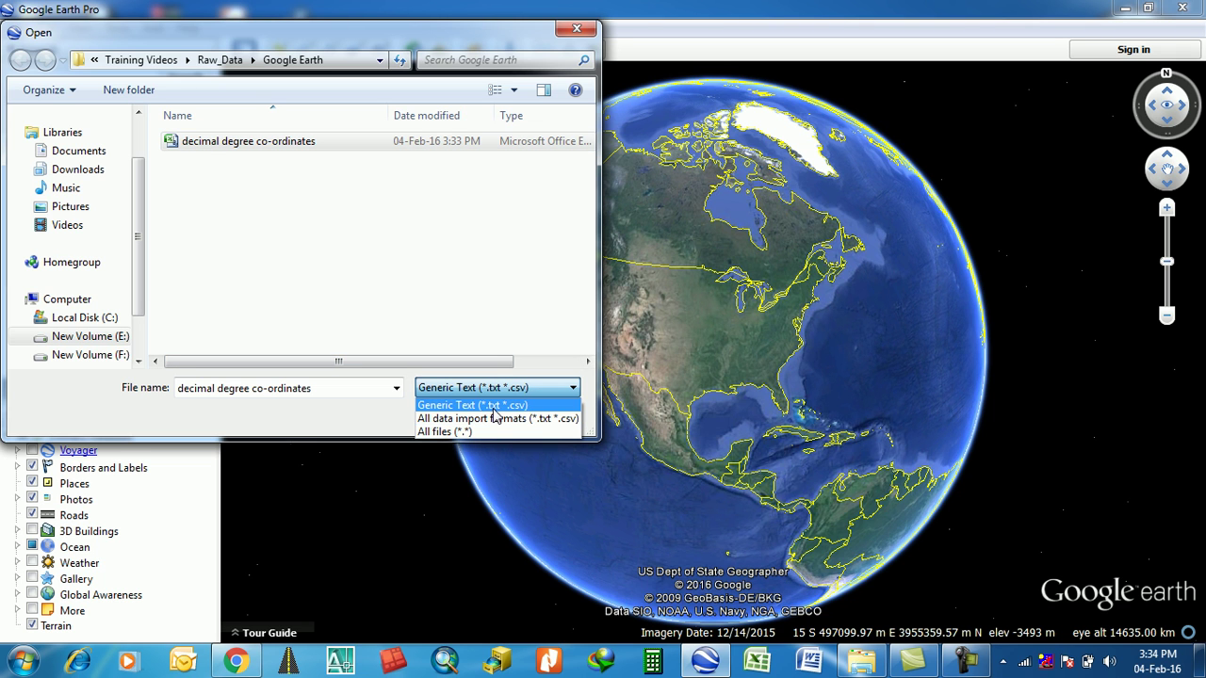
left_click(373, 150)
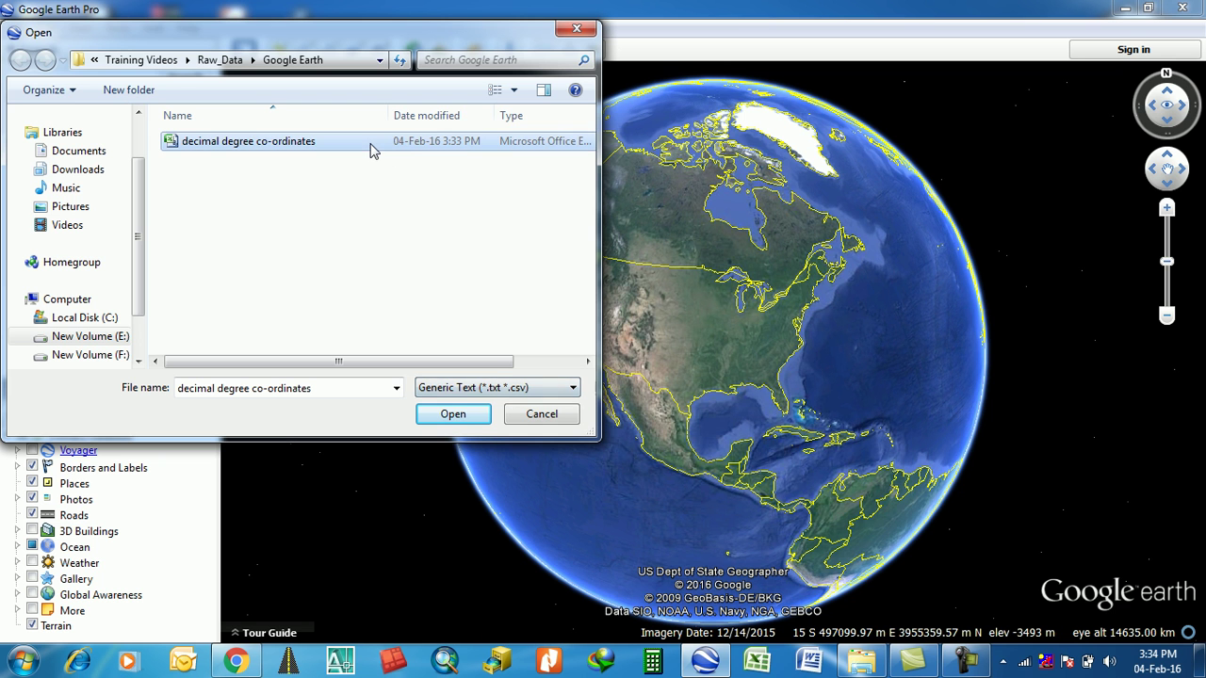
left_click(459, 416)
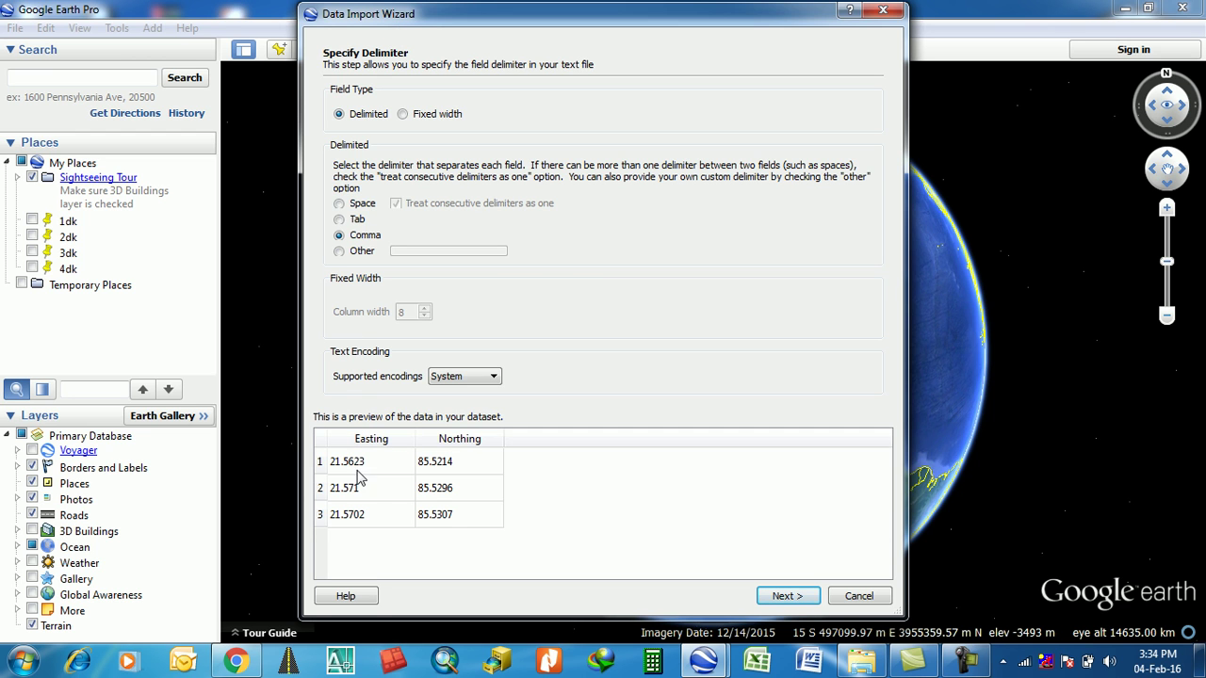
Step: In the import wizard, map Easting to latitude and Northing to longitude, then finish
left_click(782, 595)
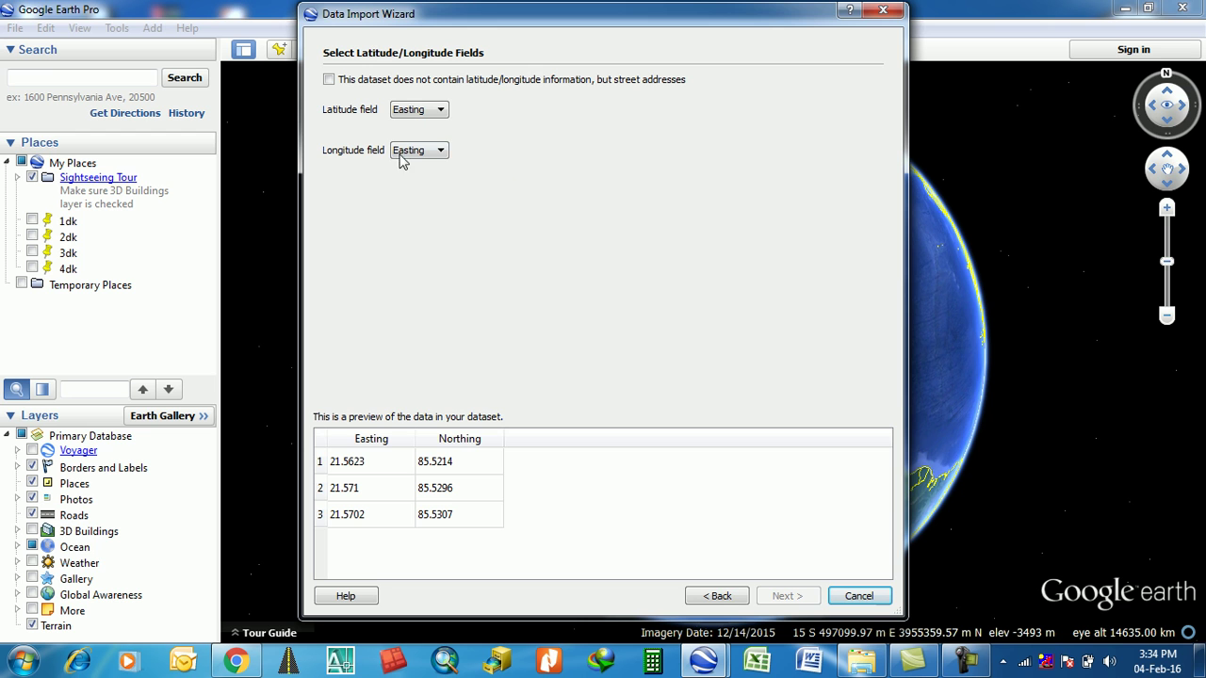
left_click(412, 111)
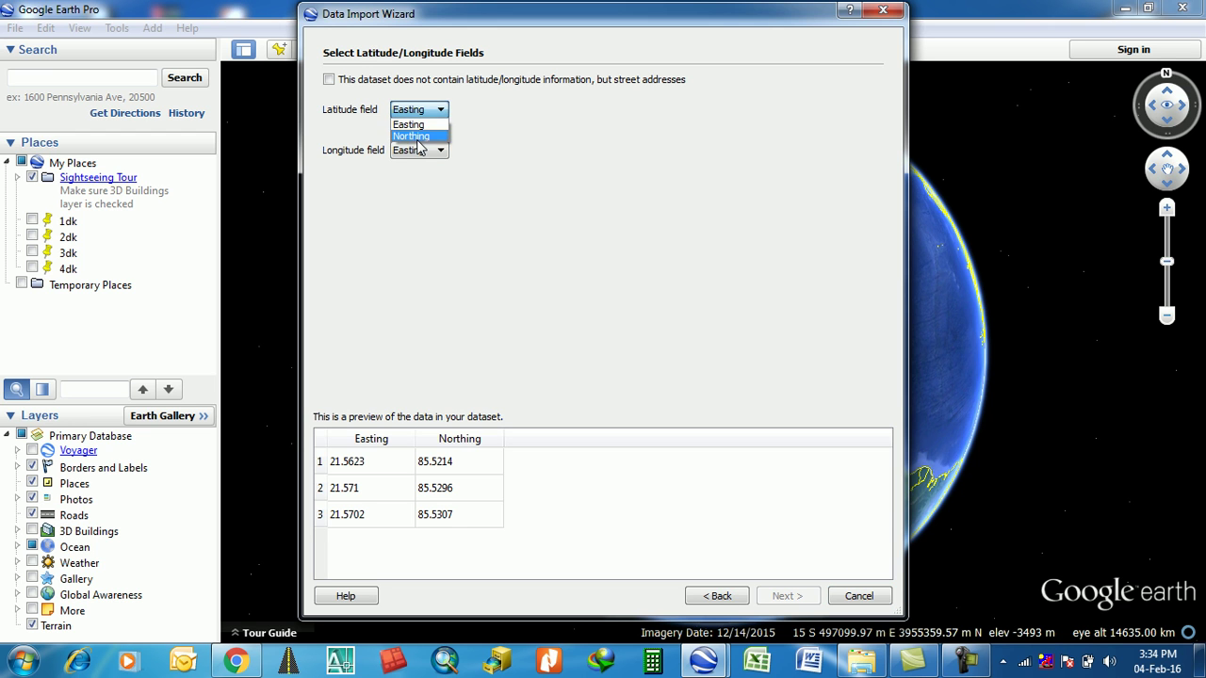
left_click(409, 124)
left_click(415, 151)
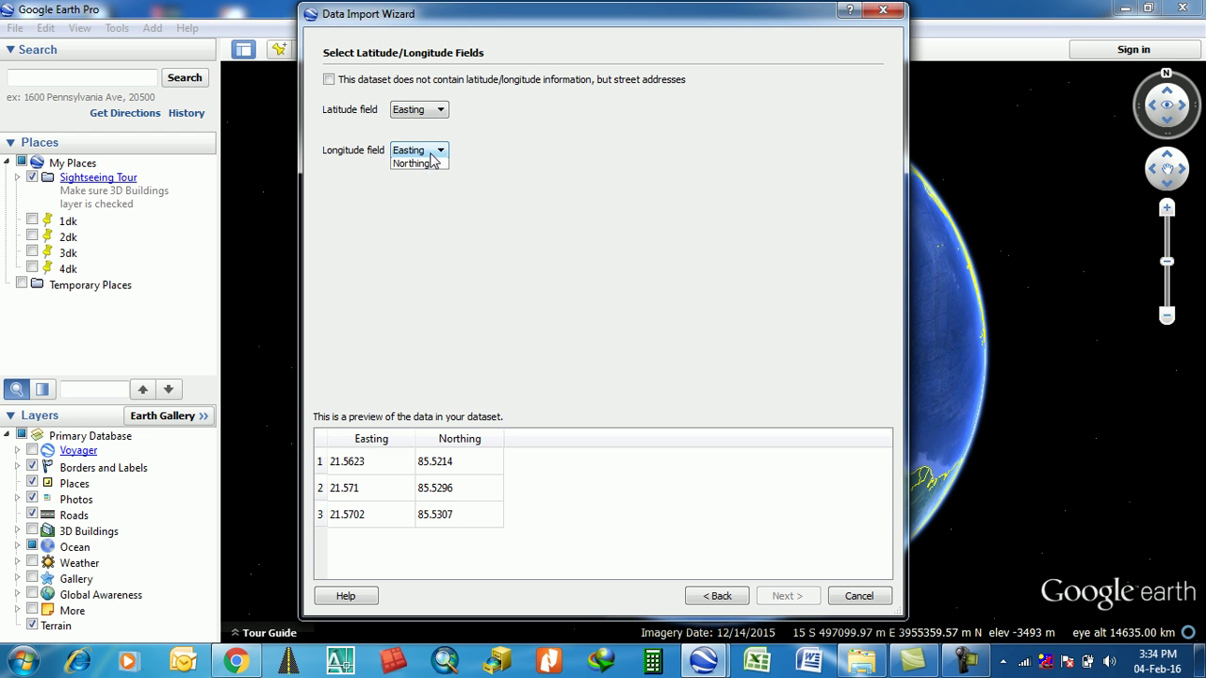
left_click(426, 176)
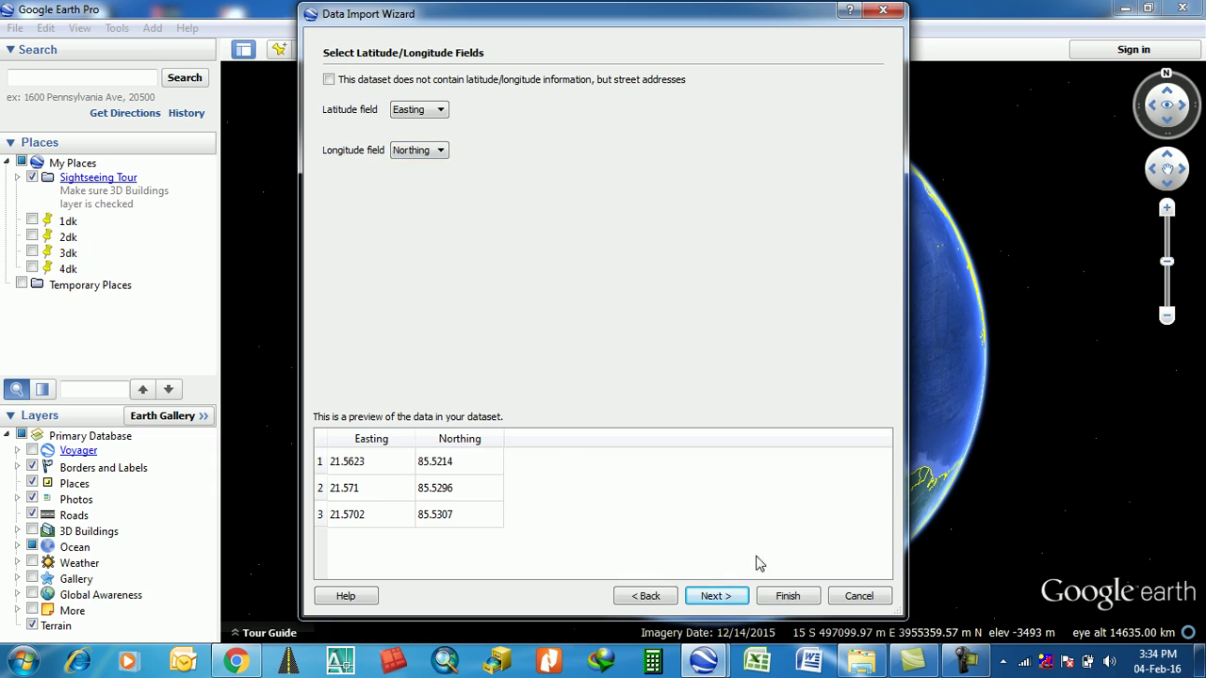
left_click(788, 596)
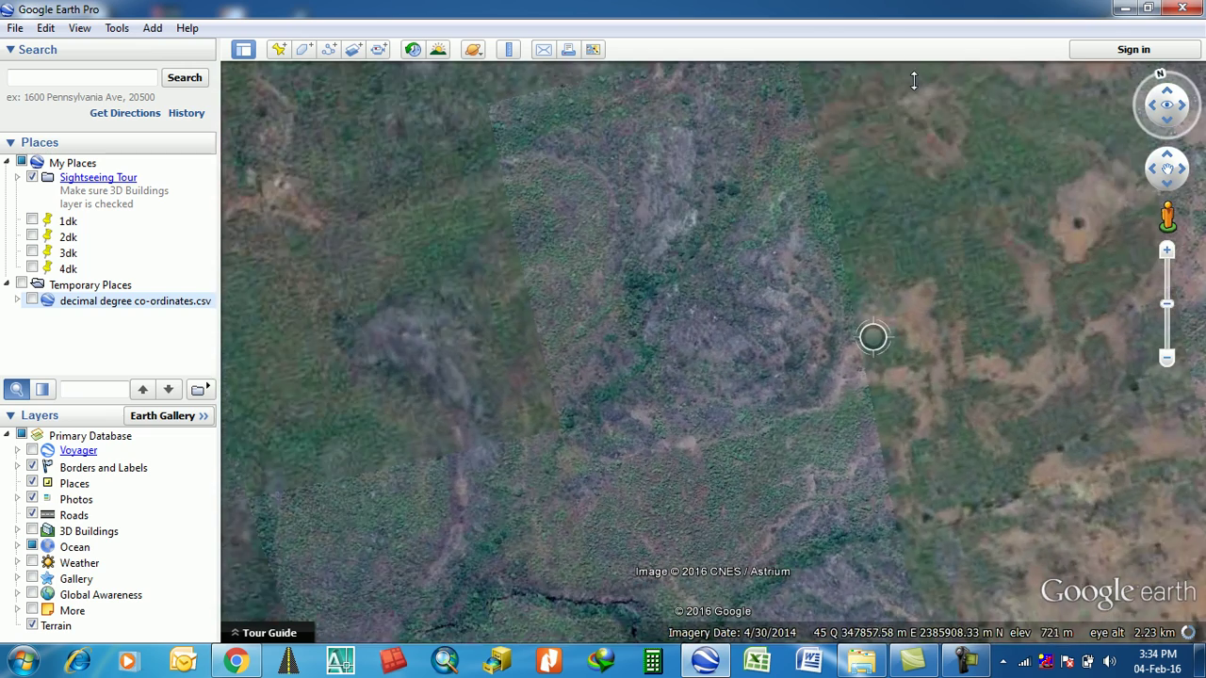
Step: Tick and expand the decimal degree co-ordinates.csv layer, zooming around its three placemarks
left_click(31, 301)
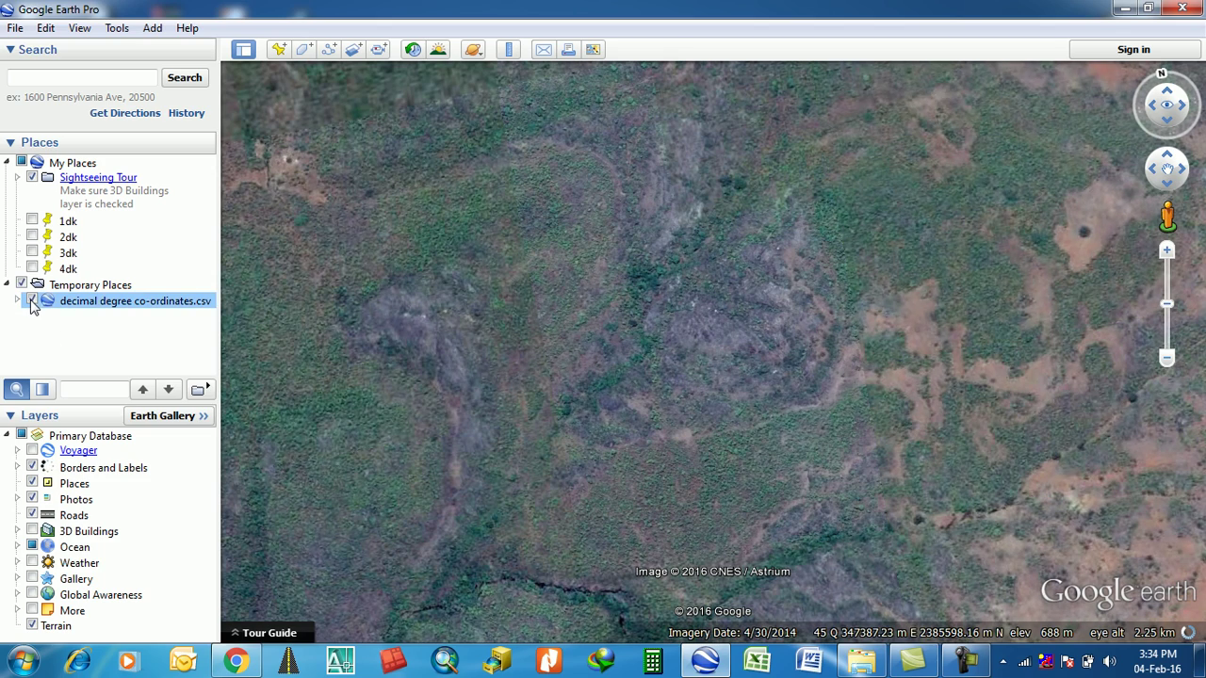
double_click(99, 304)
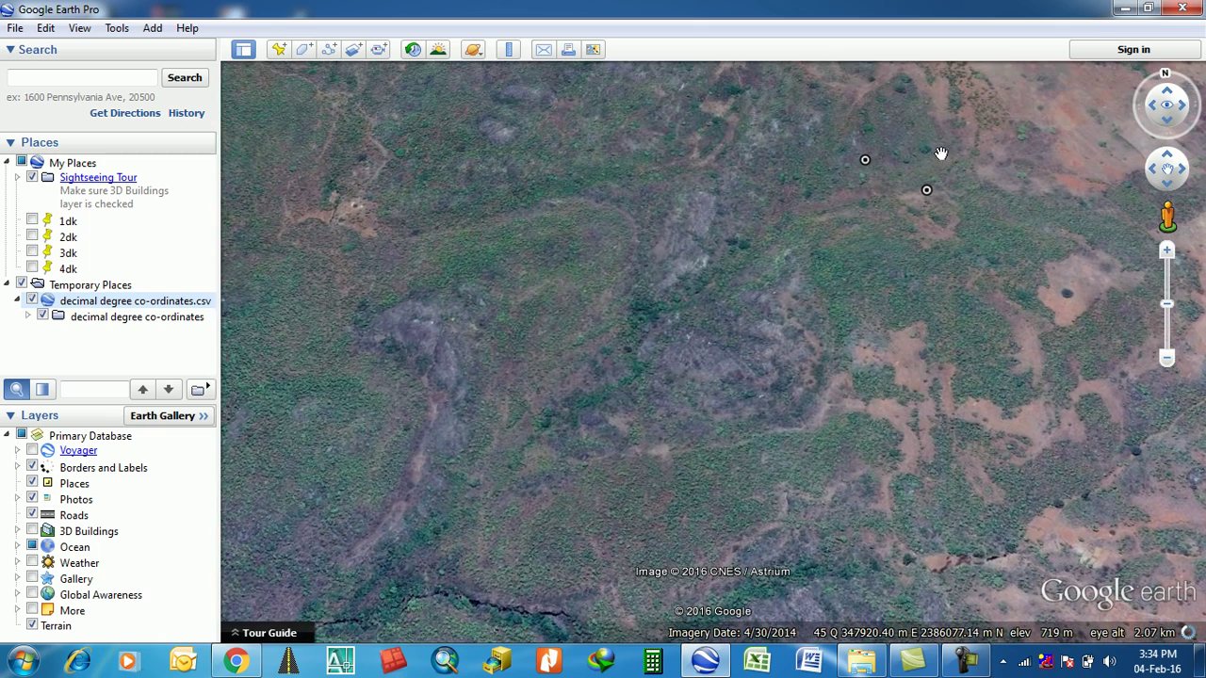
scroll(939, 149, "up", 2)
scroll(910, 210, "up", 2)
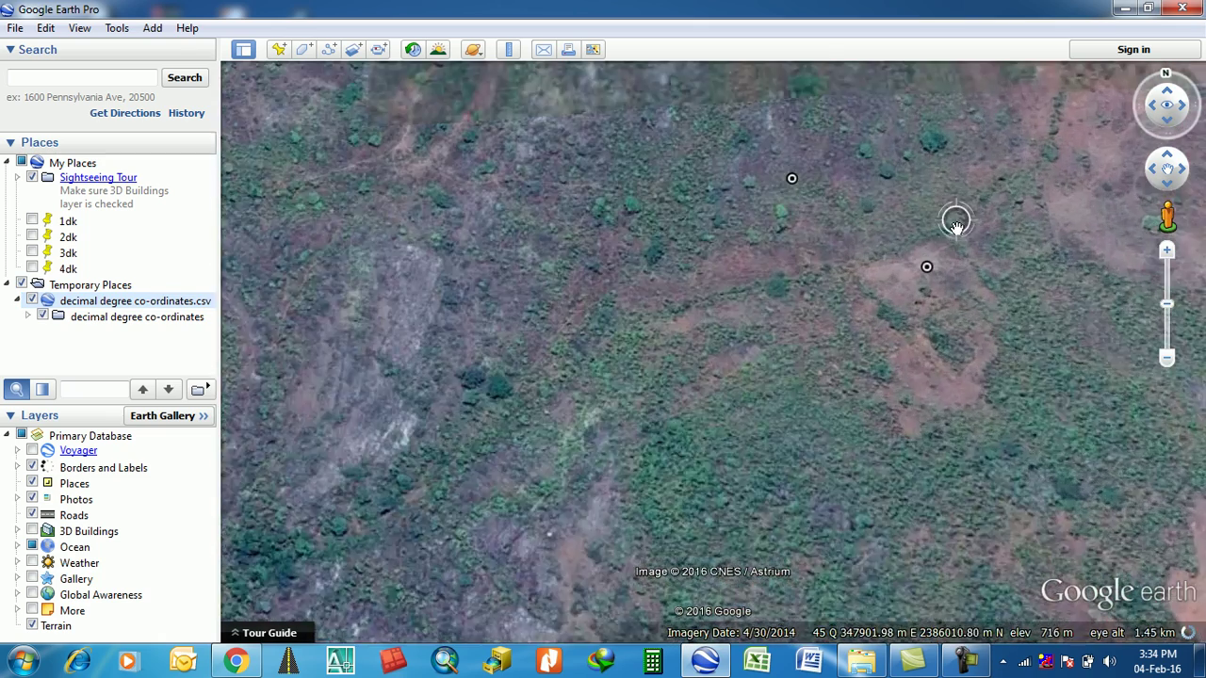
scroll(955, 223, "down", 5)
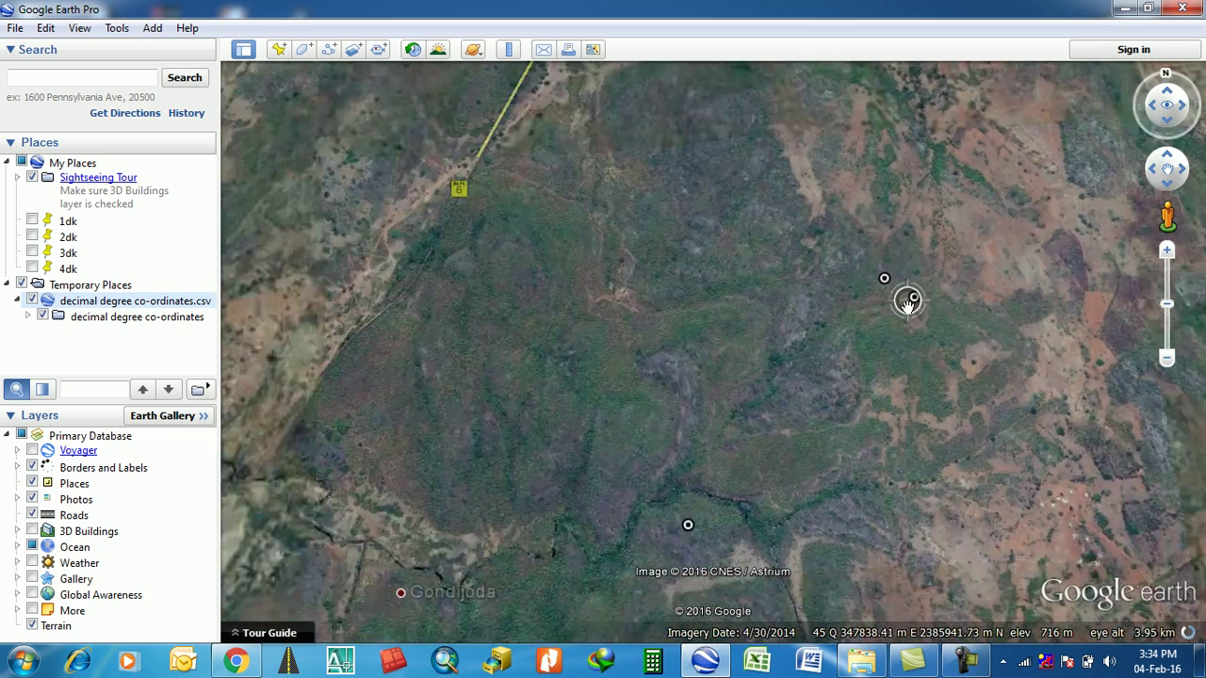
scroll(907, 302, "down", 2)
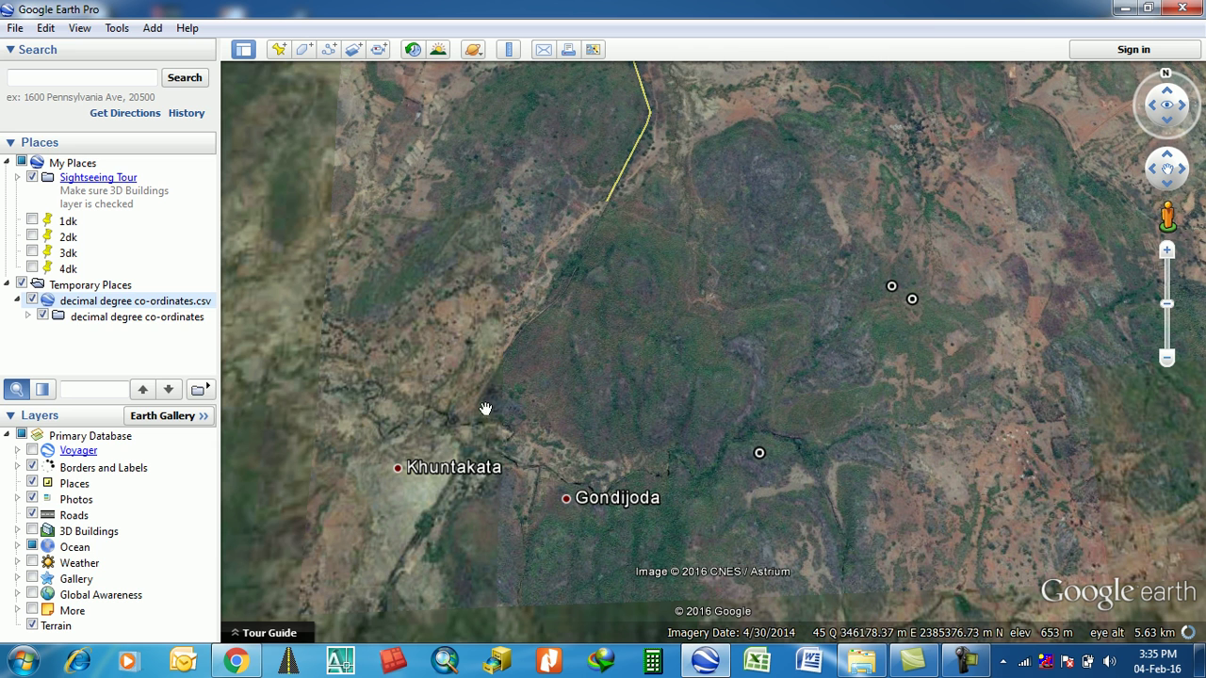
Step: Delete the decimal degree co-ordinates.csv layer, confirm, and zoom out over the Keonjhar area
left_click(116, 302)
right_click(116, 301)
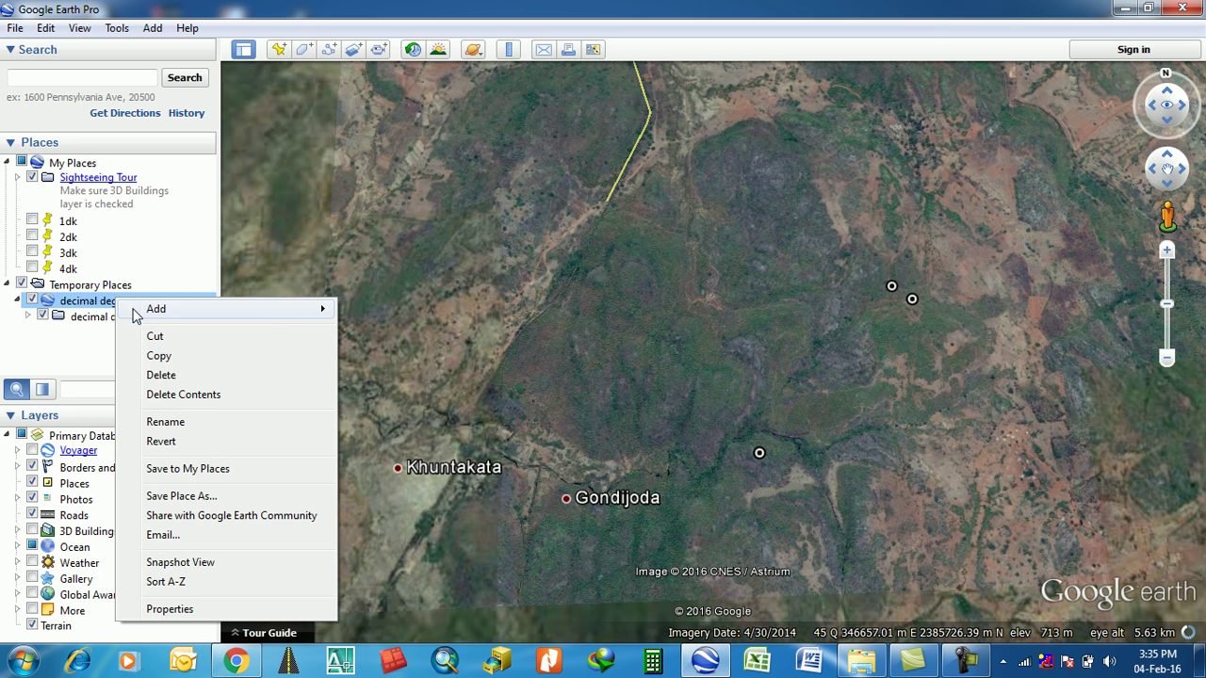
left_click(159, 375)
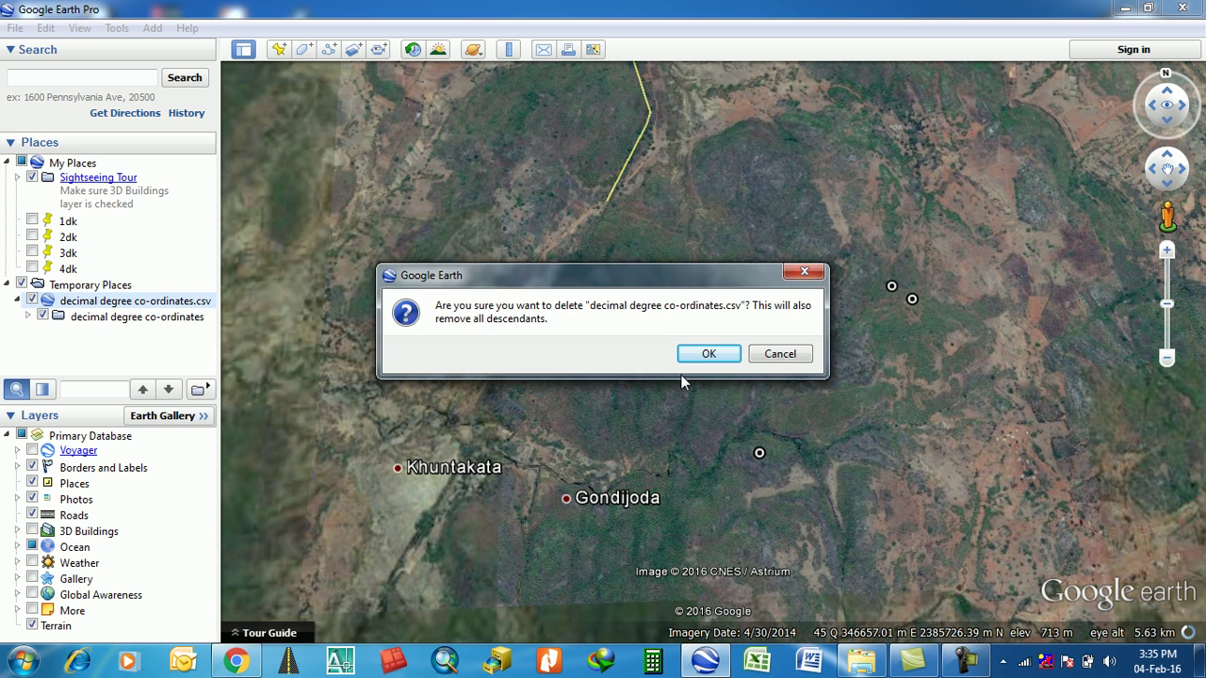
left_click(705, 354)
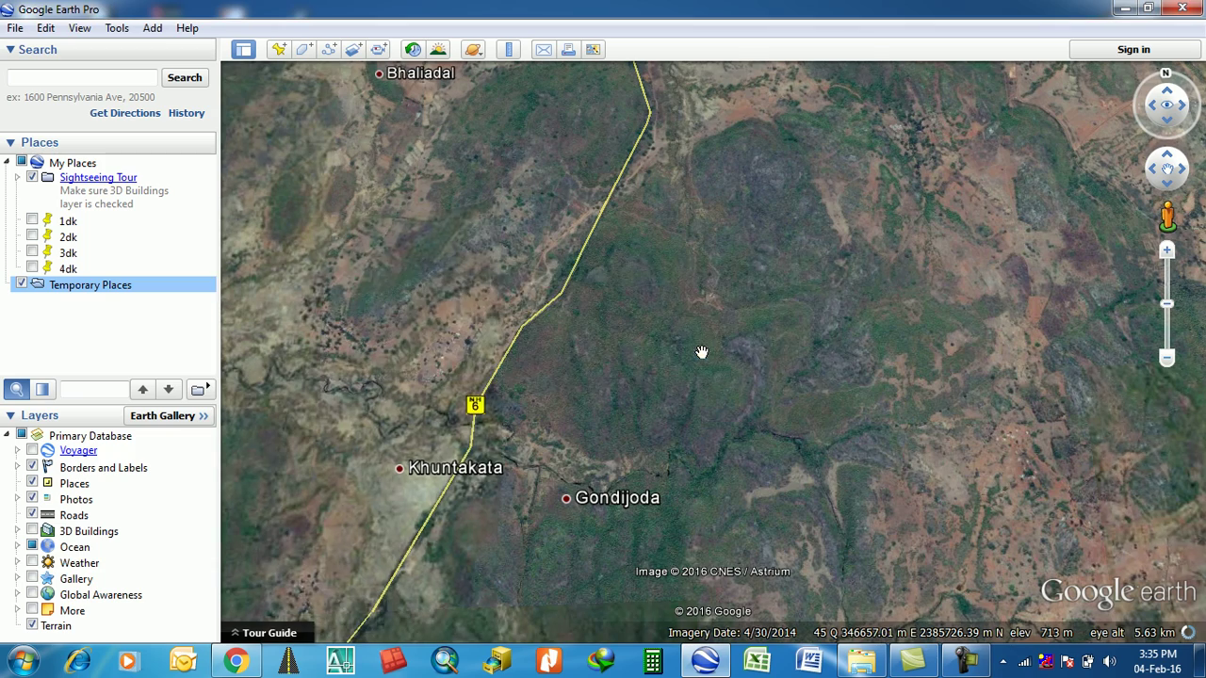
scroll(524, 364, "down", 3)
scroll(524, 364, "down", 3)
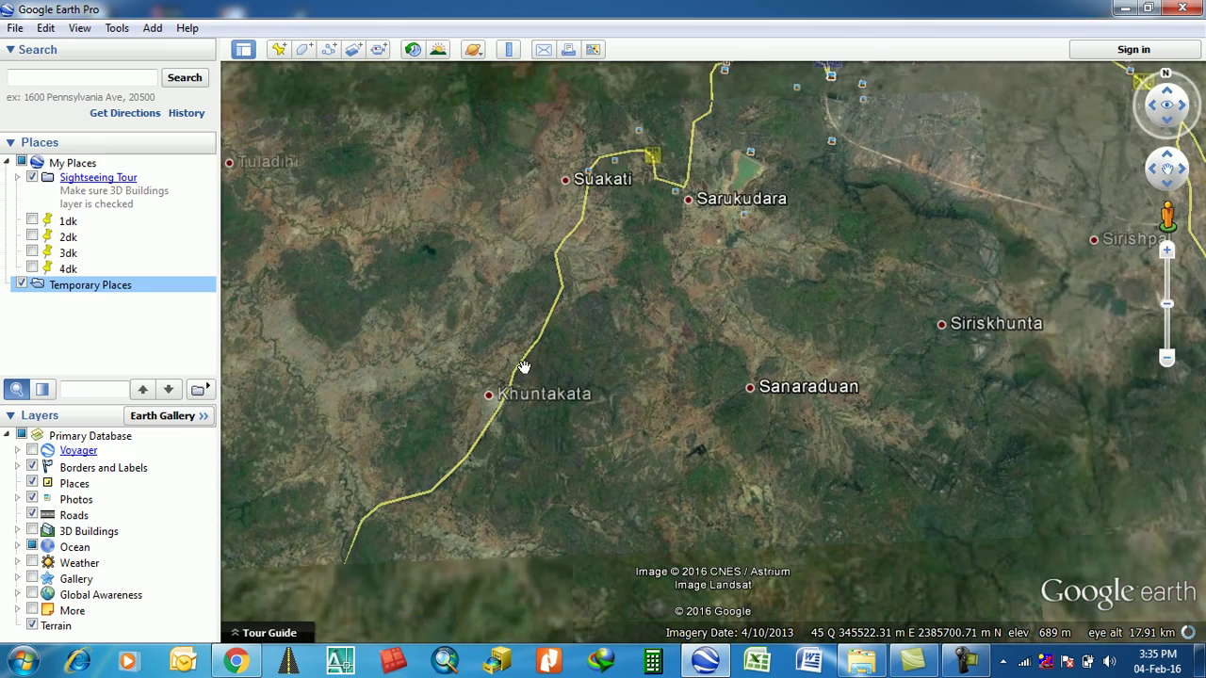
scroll(603, 361, "down", 3)
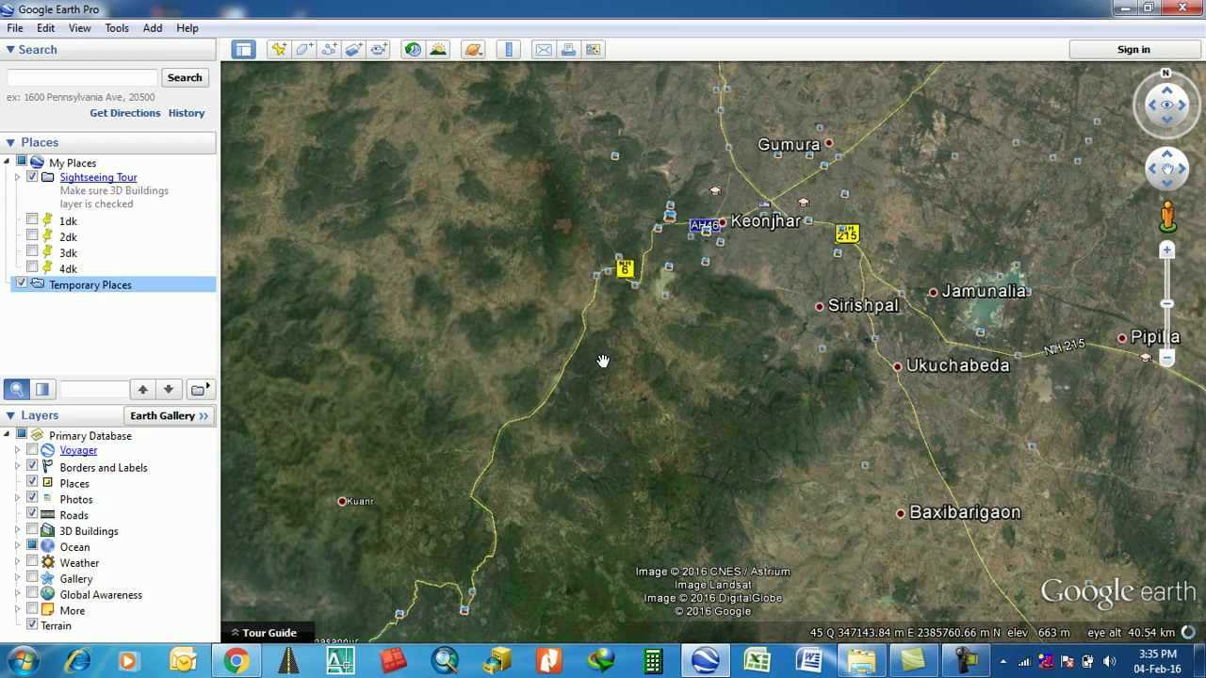
scroll(603, 360, "down", 1)
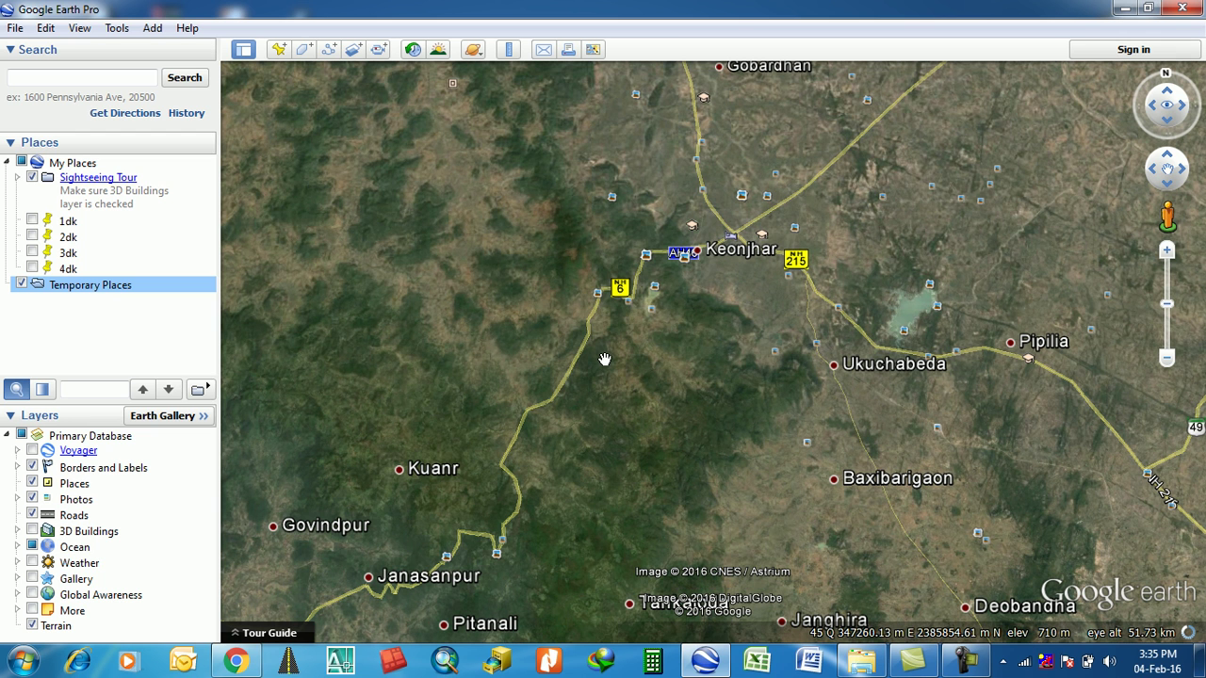
Step: Search for the coordinate 21.236E,85.2356N in the Search panel
left_click(90, 77)
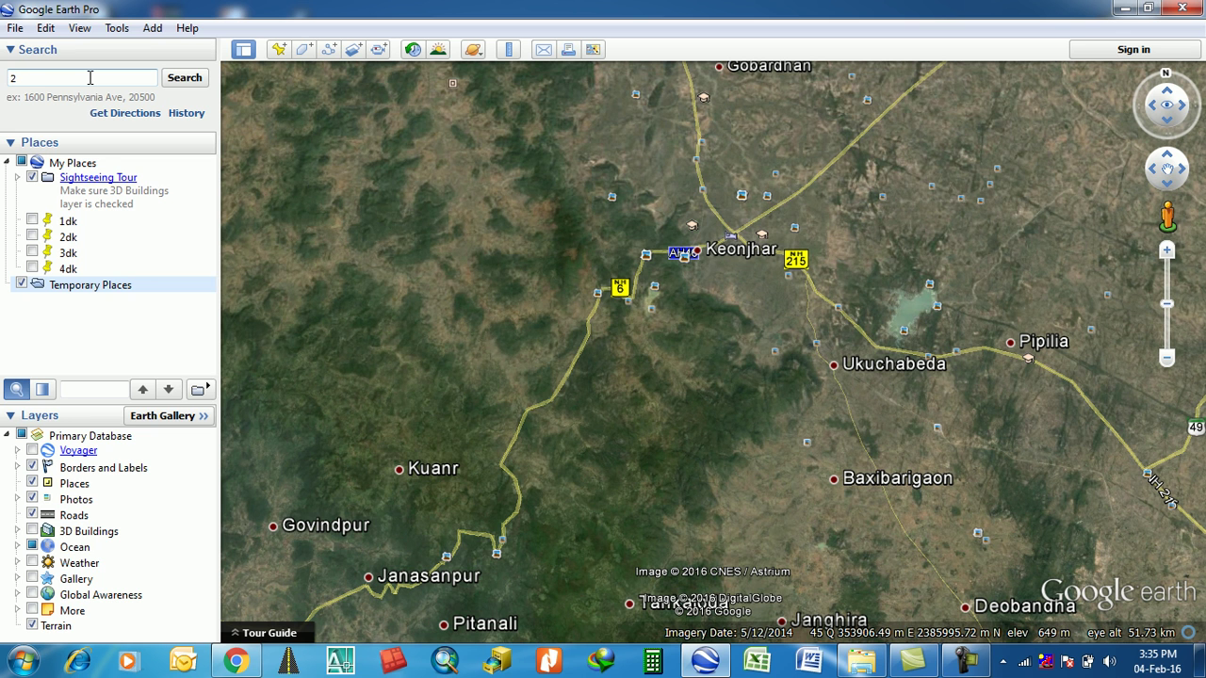
type("21.")
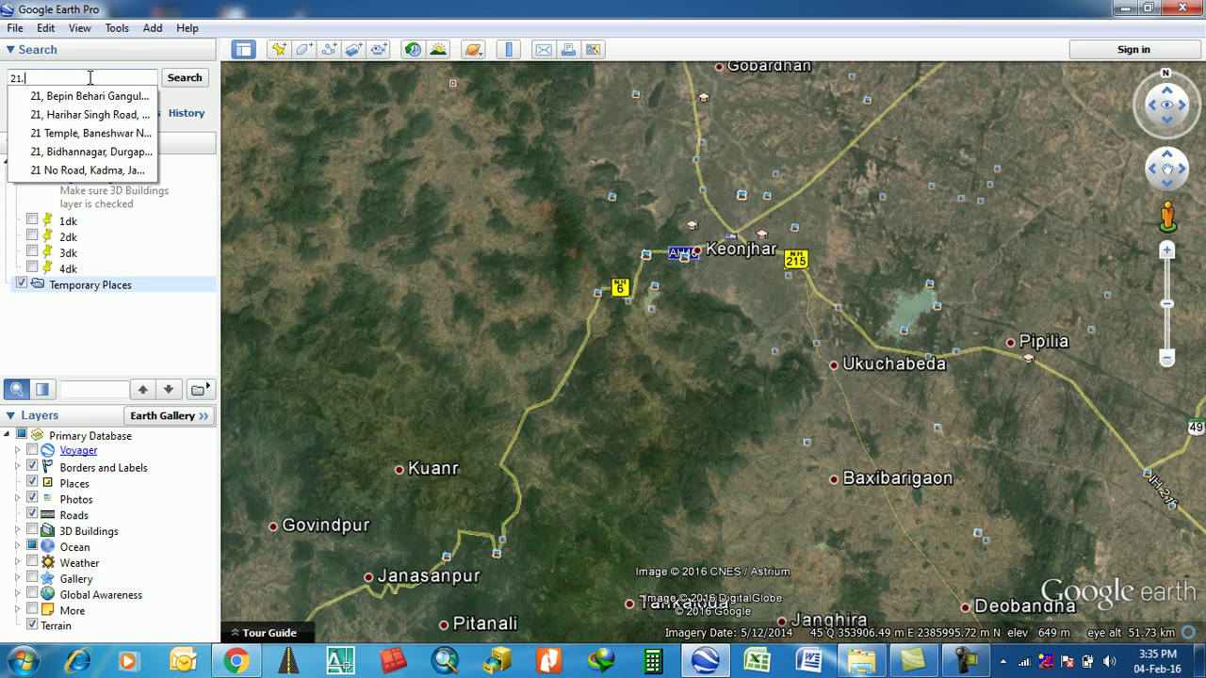
type("236E,85.2356N")
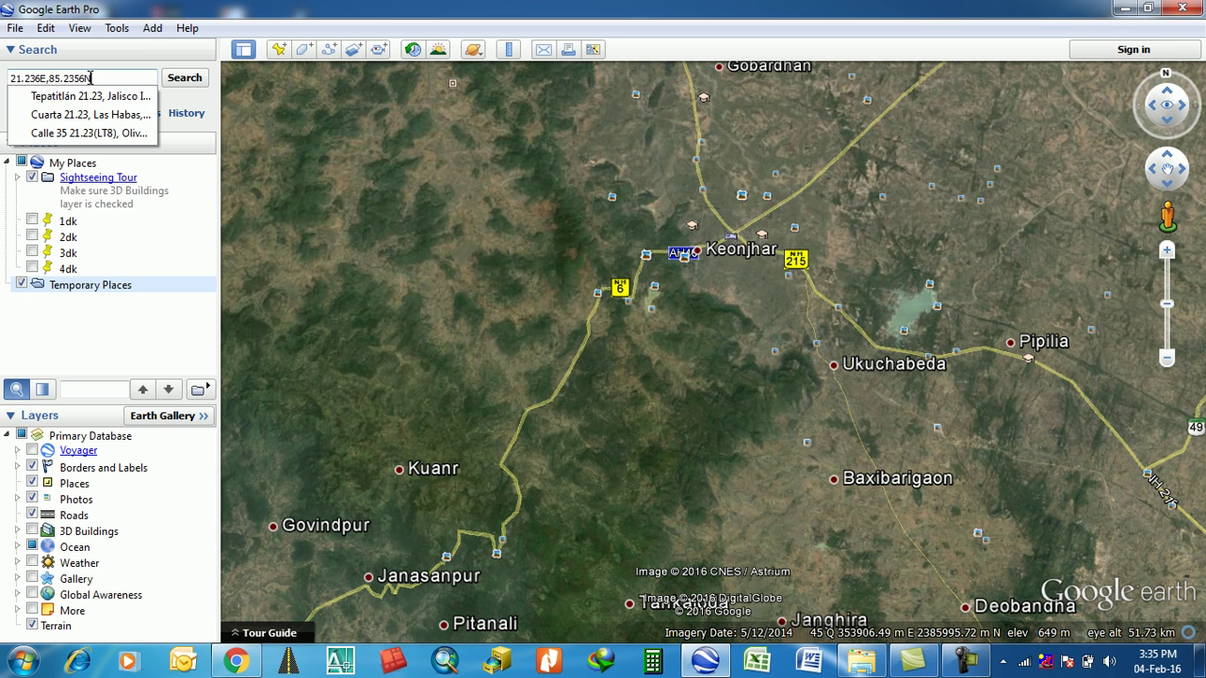
left_click(185, 79)
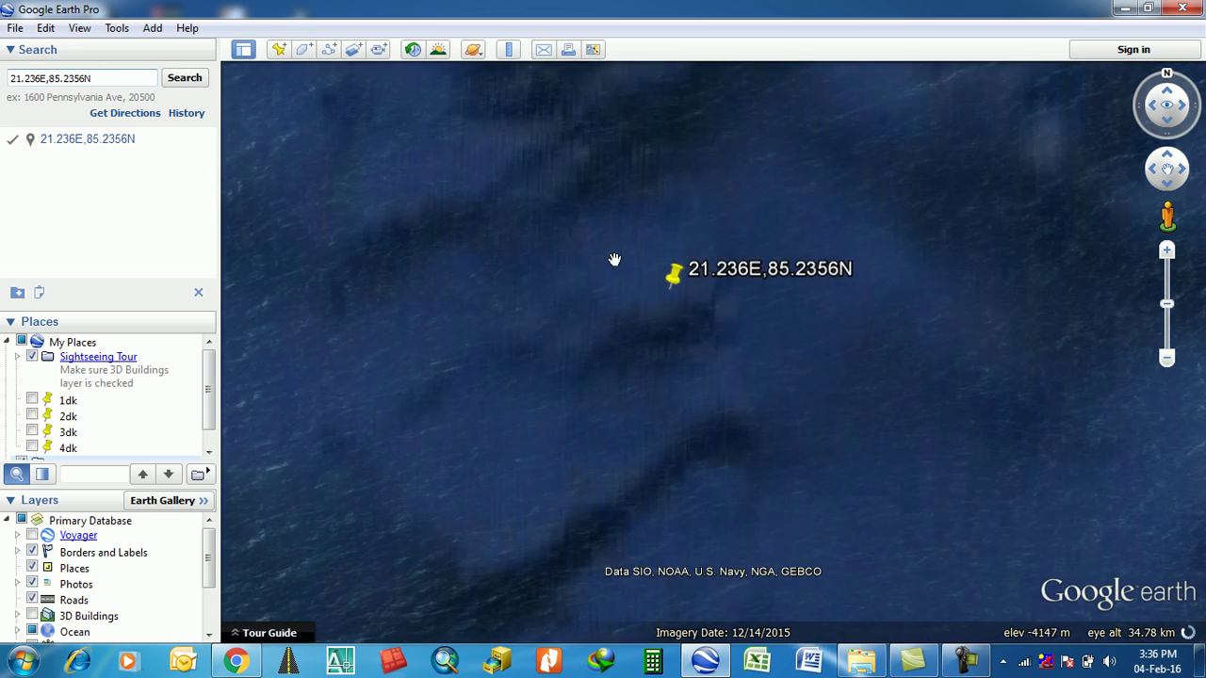
Step: Zoom out to see the pin in the Arctic Ocean between Greenland and Svalbard
scroll(671, 319, "down", 5)
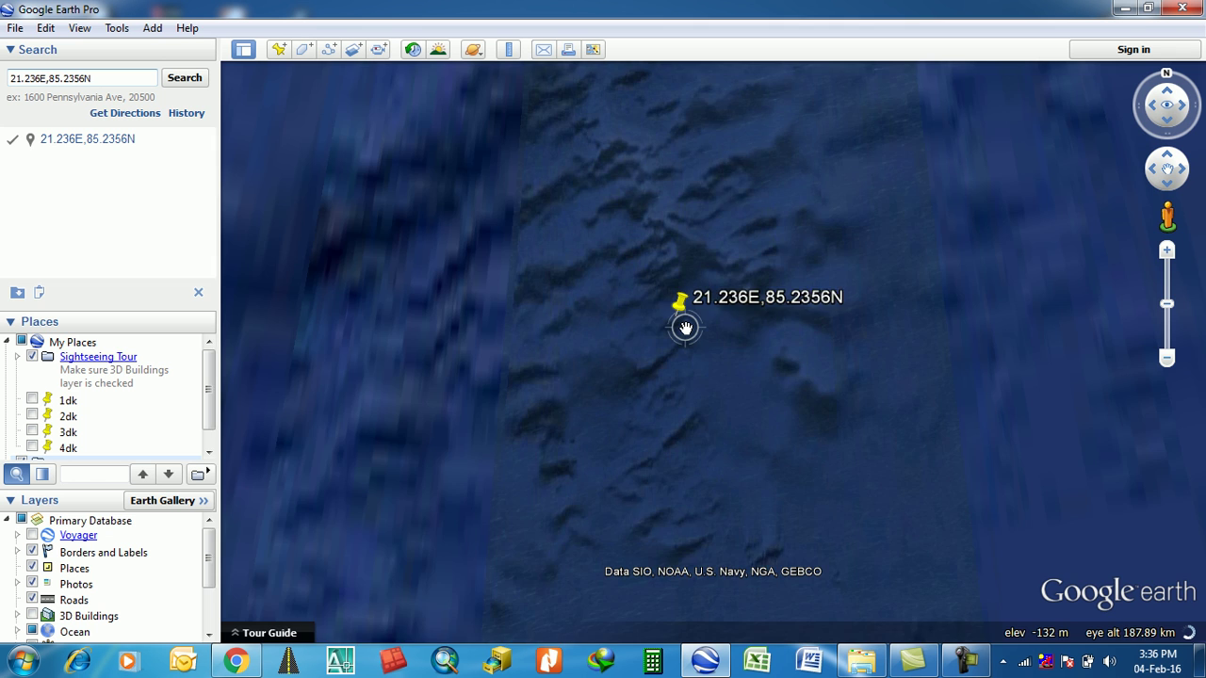
scroll(686, 327, "down", 2)
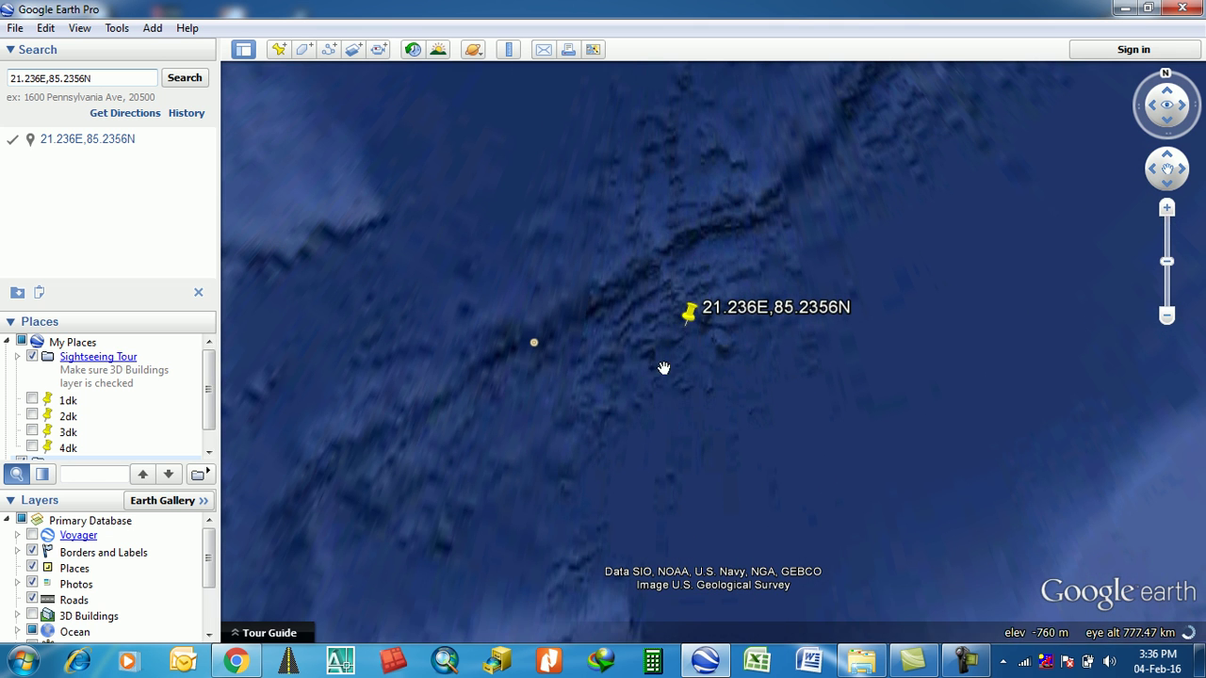
scroll(650, 358, "down", 3)
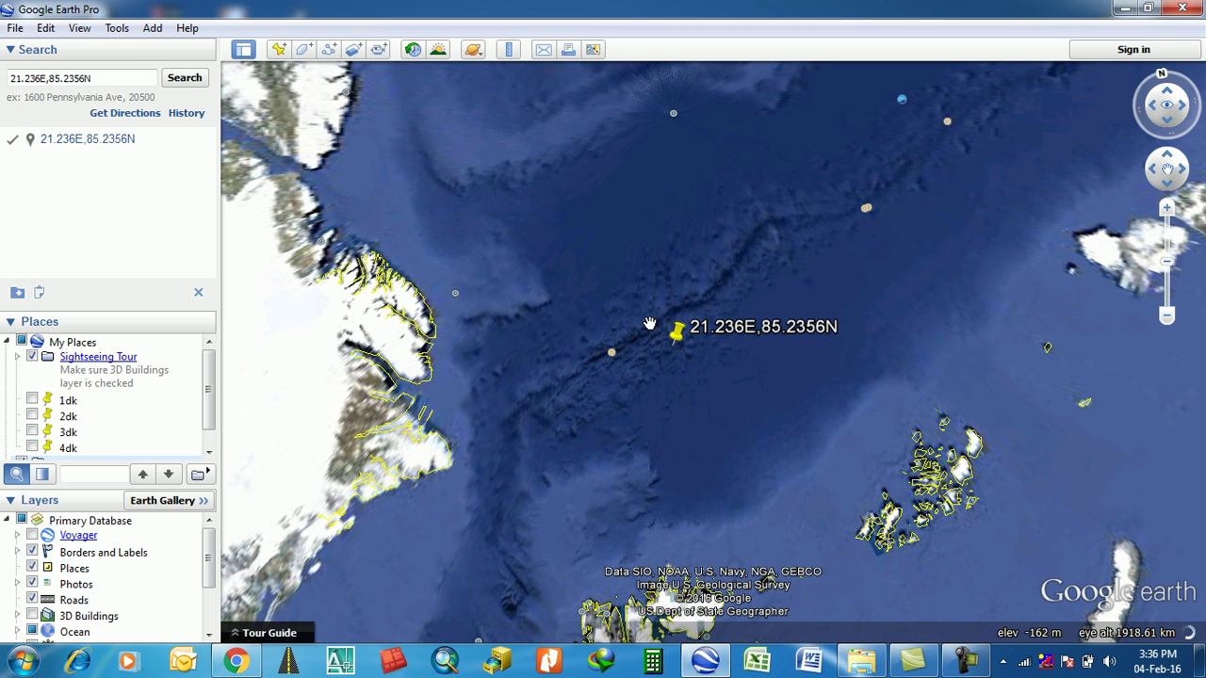
scroll(650, 324, "down", 5)
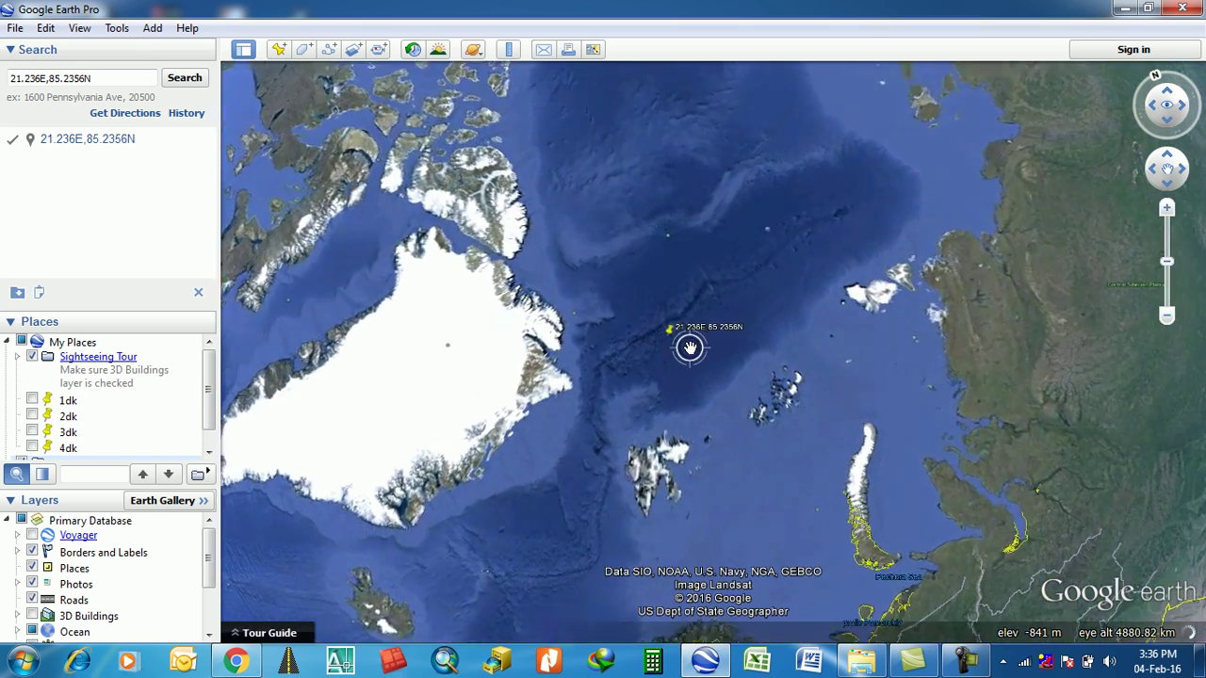
scroll(689, 346, "up", 5)
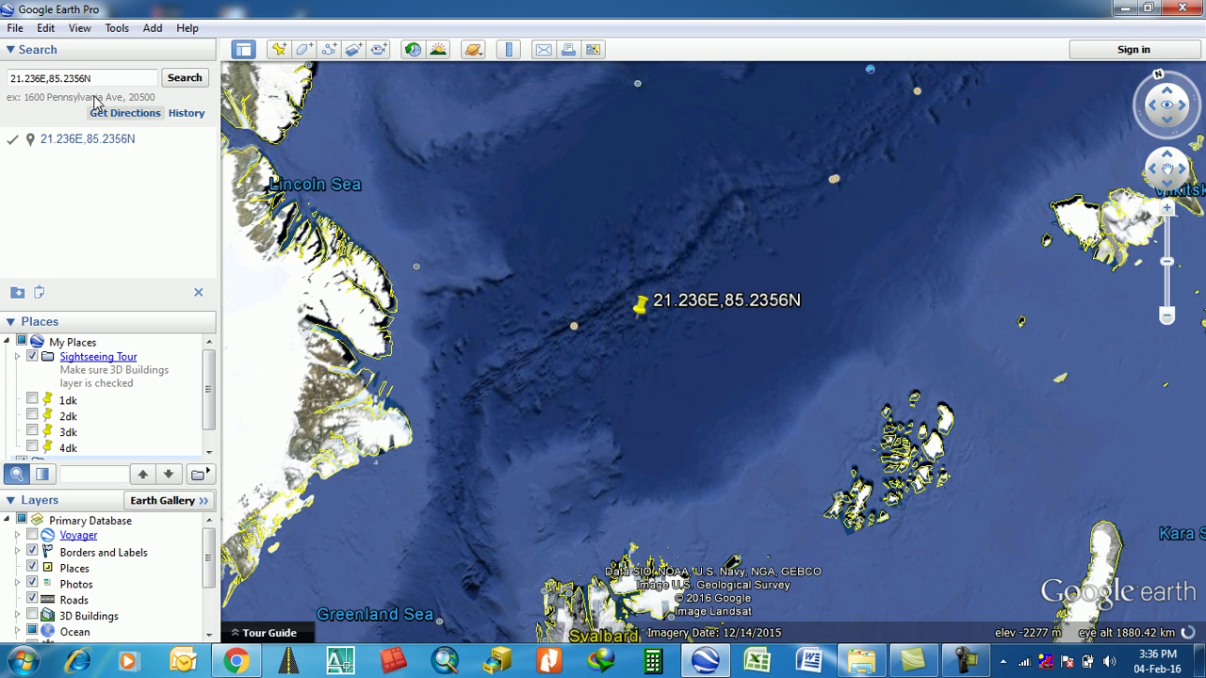
Step: Highlight the searched coordinate text and zoom out to the whole globe over Russia and the Arctic
left_click_drag(93, 81, 35, 74)
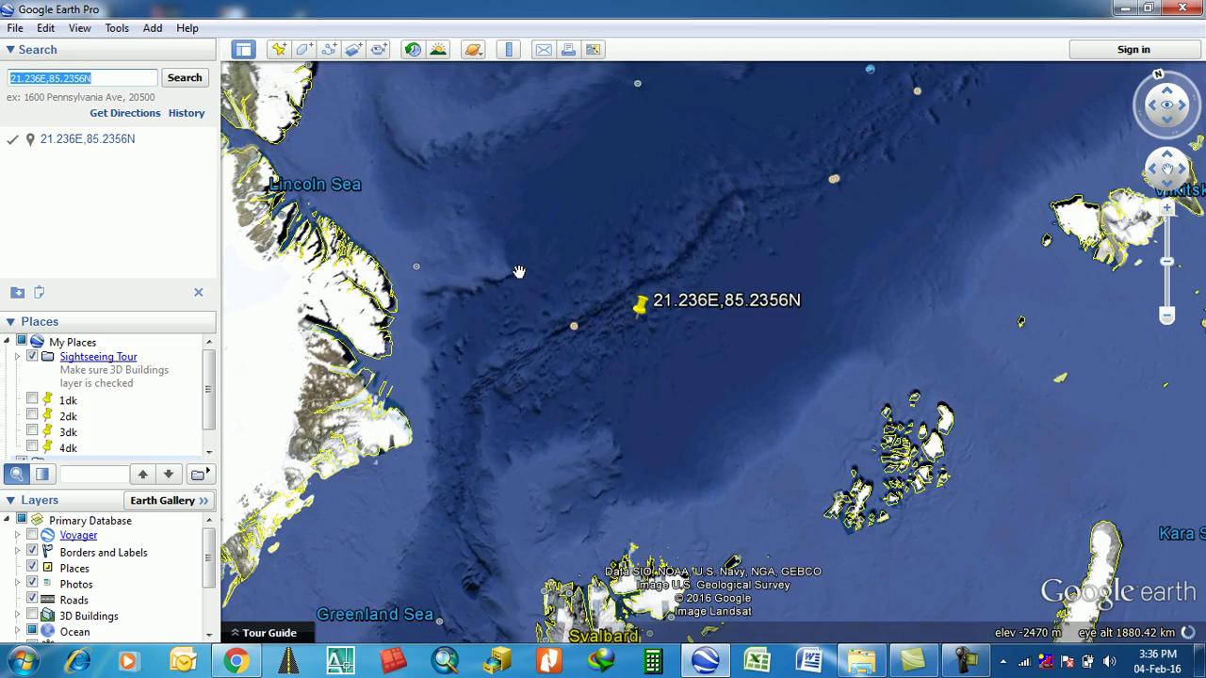
scroll(540, 300, "down", 5)
scroll(540, 304, "down", 5)
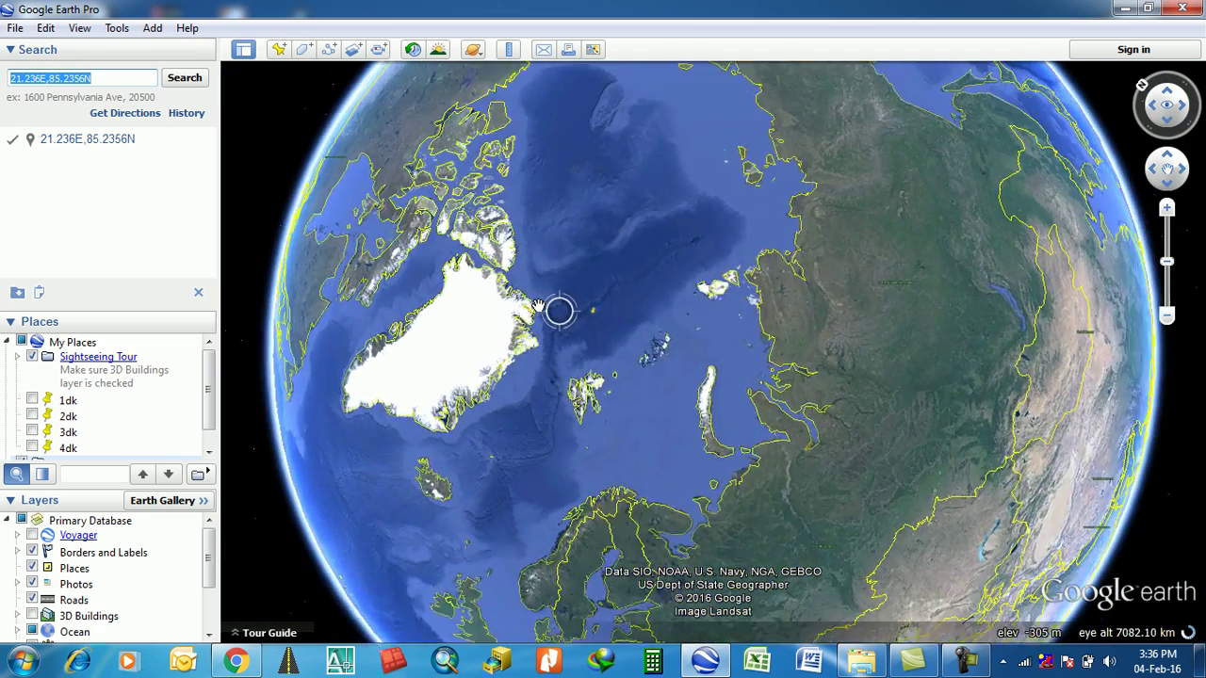
scroll(742, 389, "up", 3)
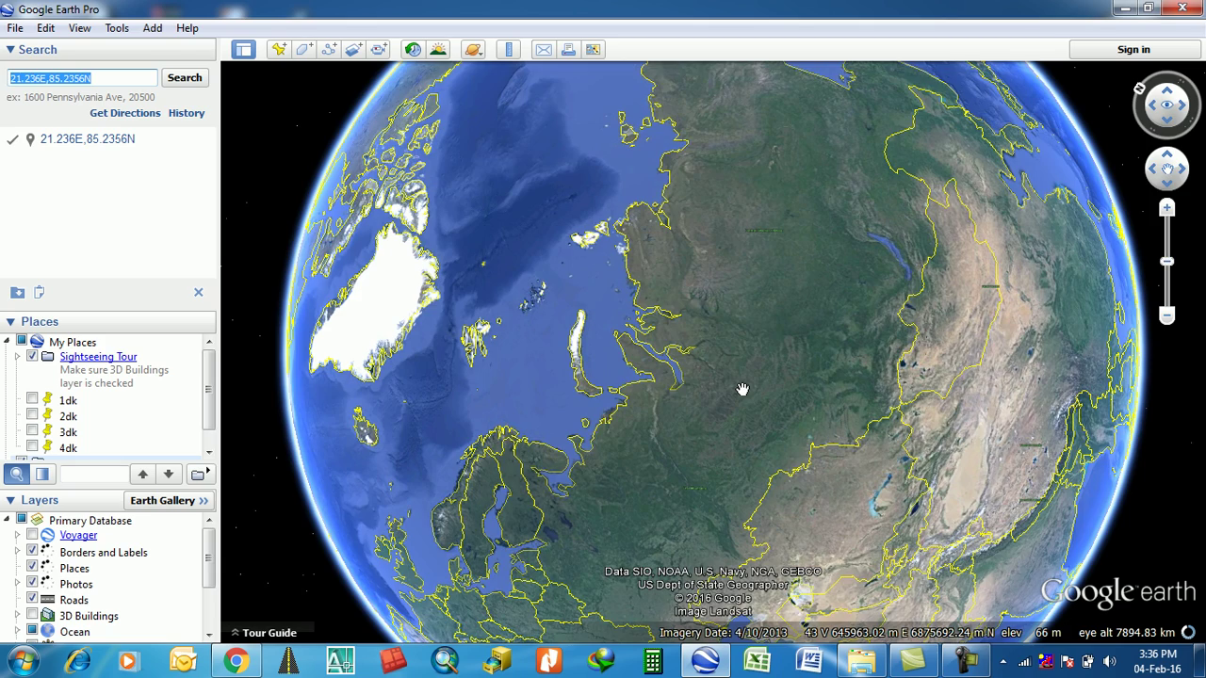
scroll(743, 389, "up", 2)
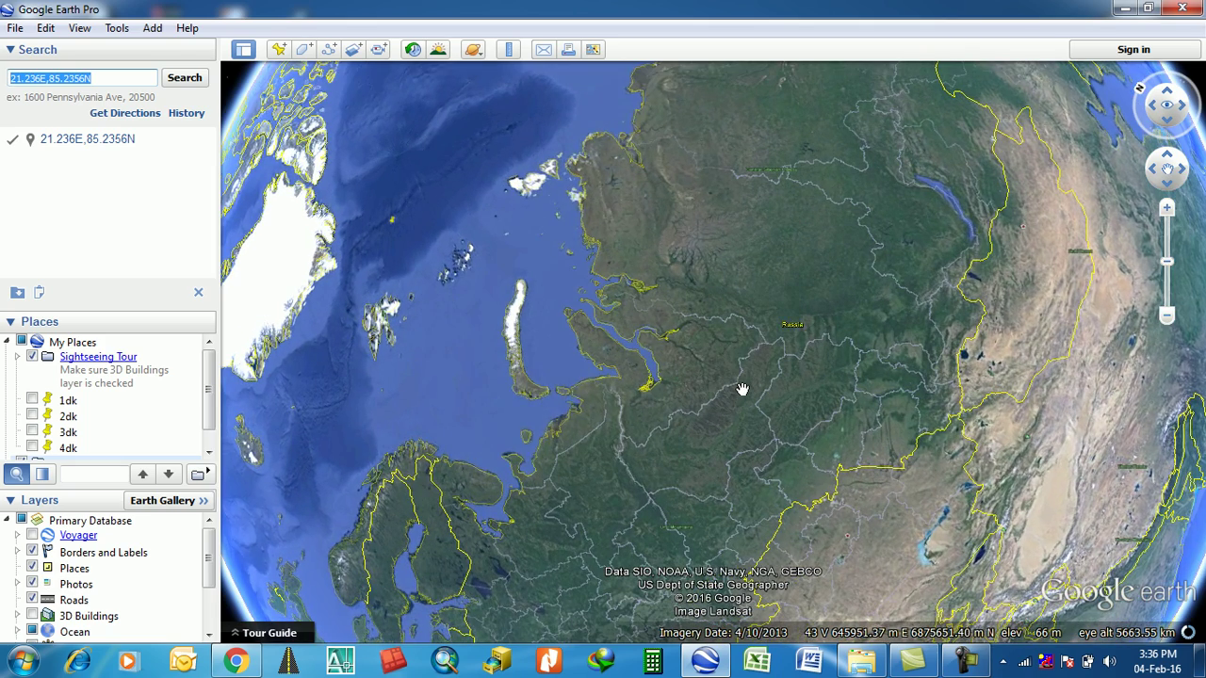
scroll(743, 389, "down", 3)
scroll(743, 389, "down", 2)
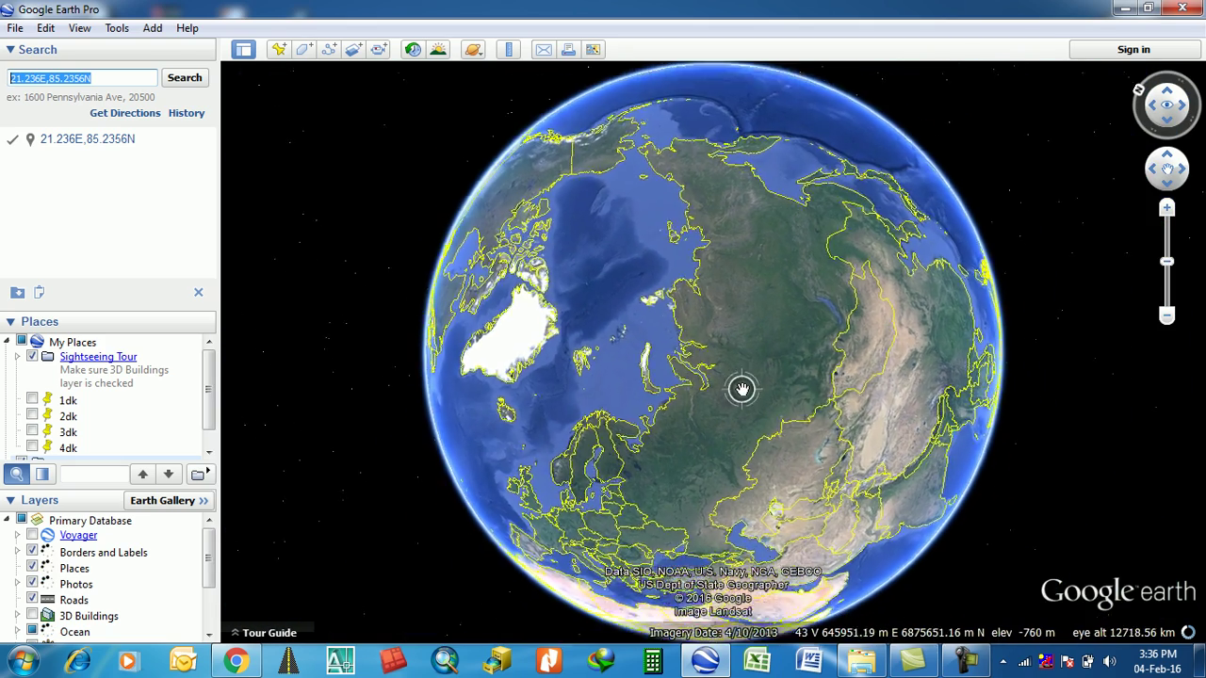